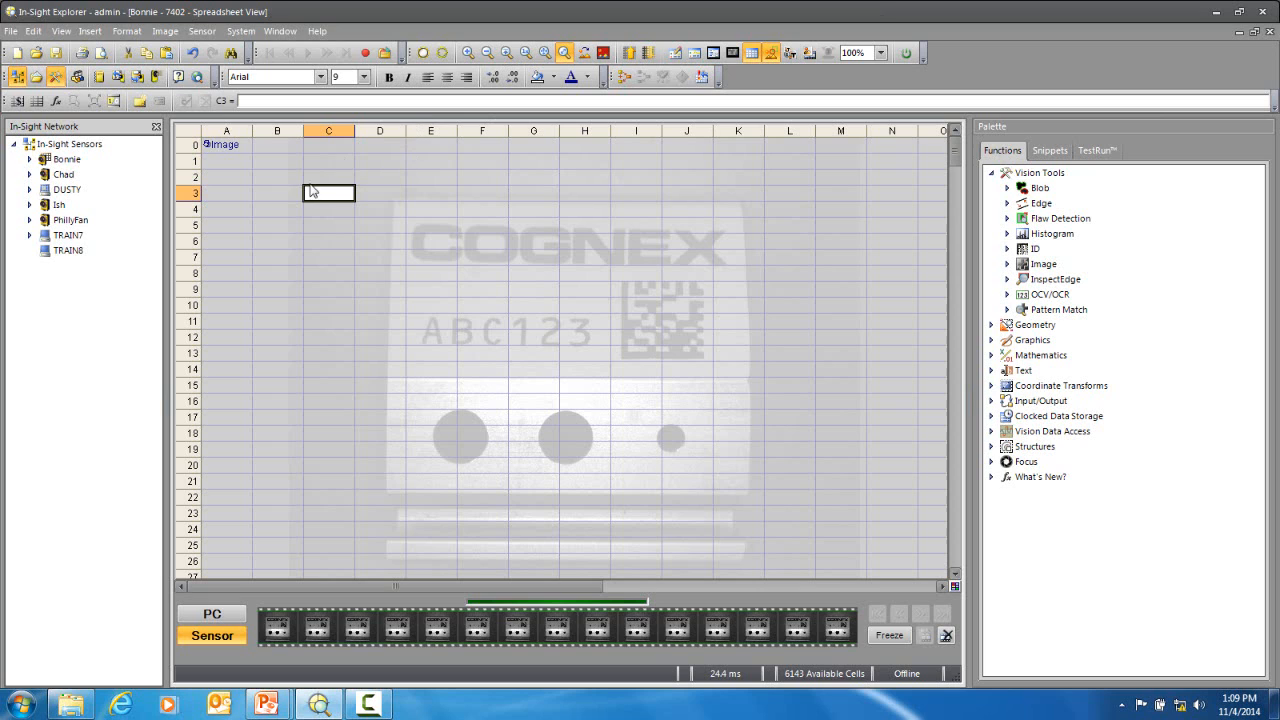
- Start an If function in cell B3 from the Mathematics Logic functions
{"action": "left_click", "coordinate": [280, 199]}
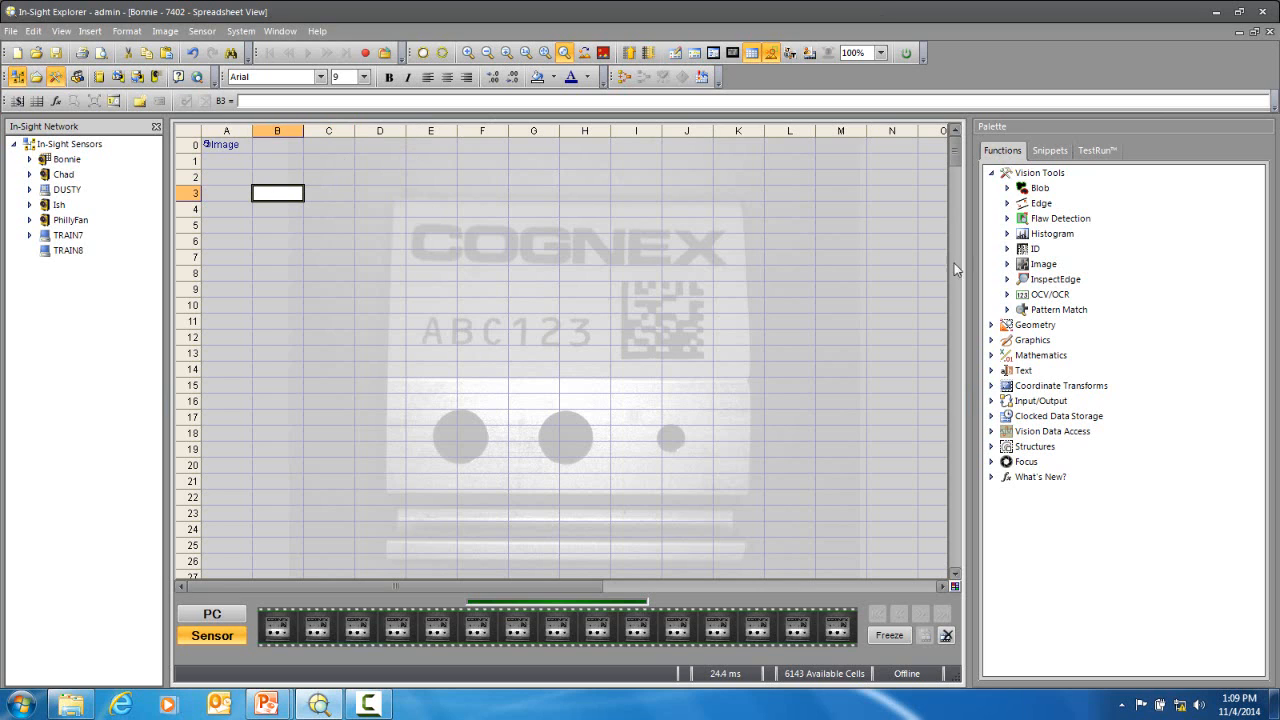
{"action": "left_click", "coordinate": [994, 356]}
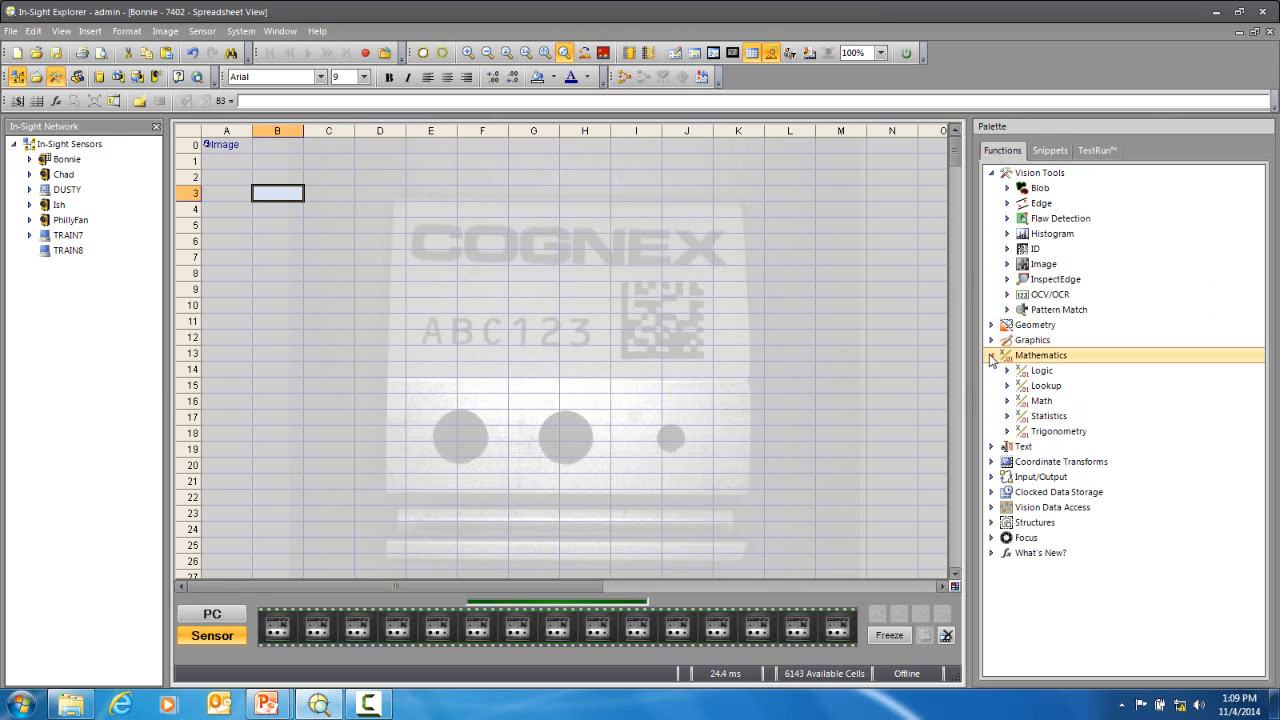
{"action": "left_click", "coordinate": [1007, 372]}
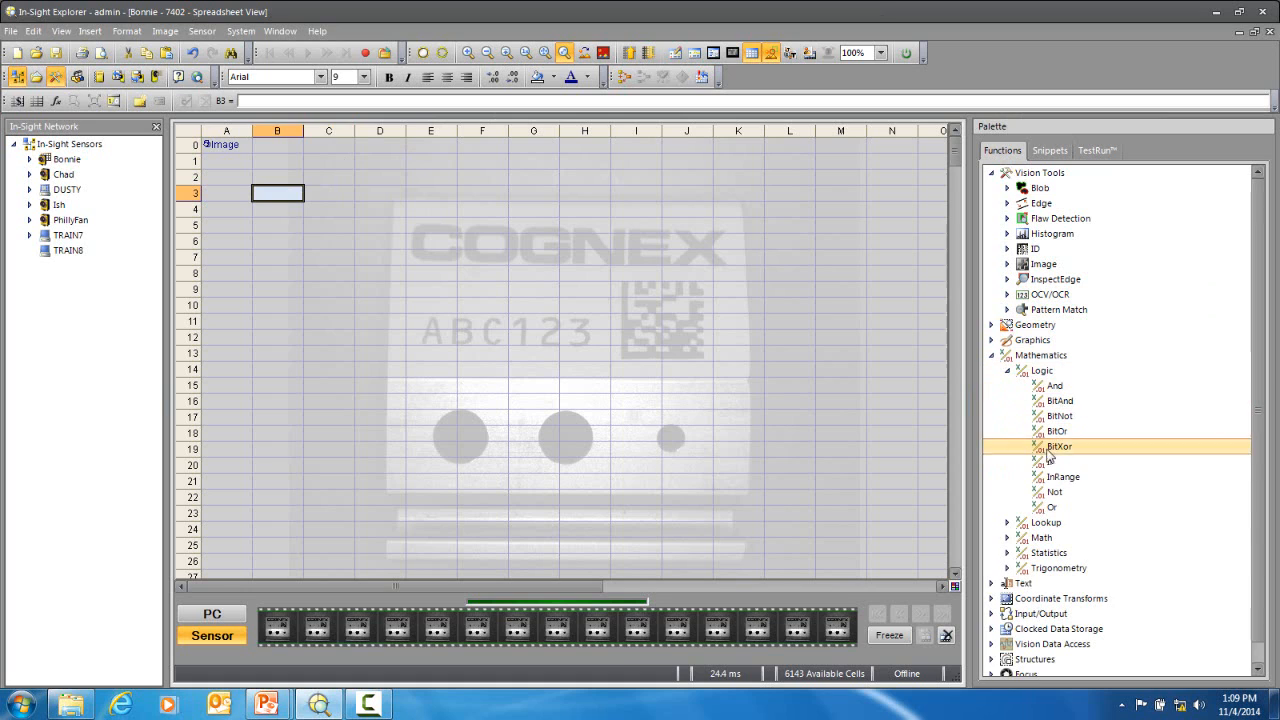
{"action": "left_click_drag", "start_coordinate": [1048, 463], "coordinate": [304, 192]}
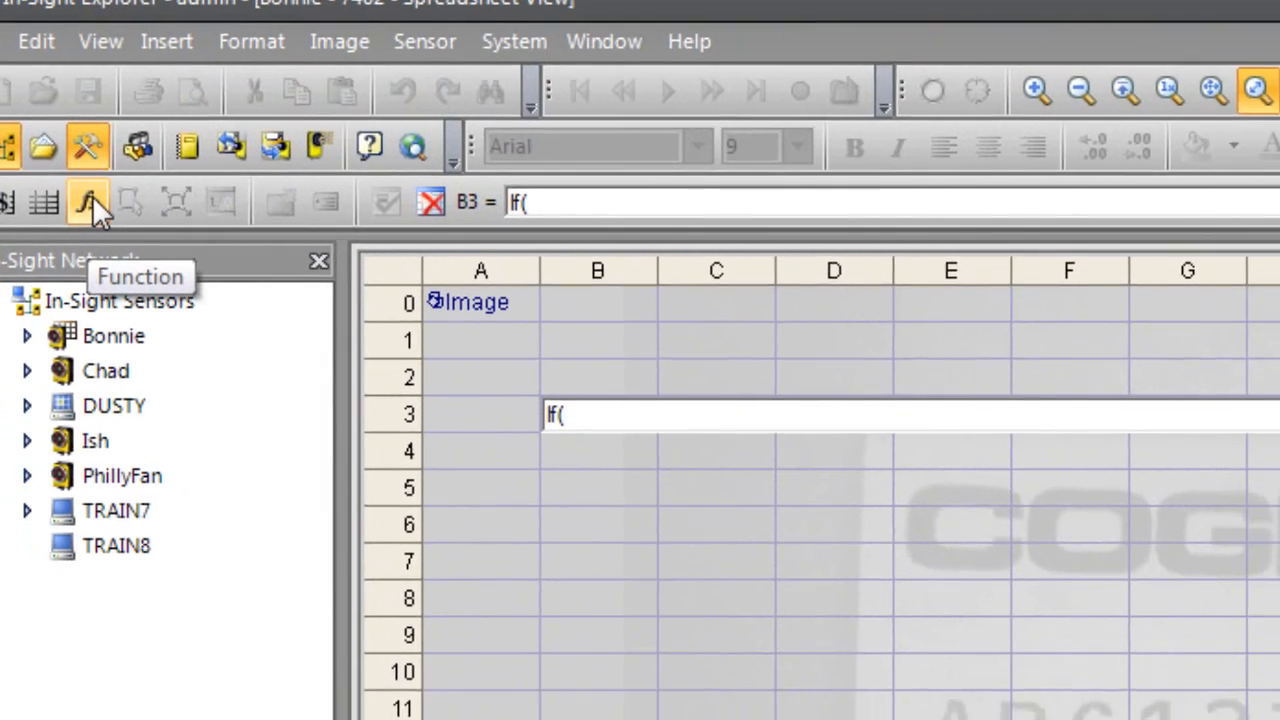
- Nest the And logic function inside the If expression in cell B3, and discard the entry
{"action": "left_click", "coordinate": [92, 205]}
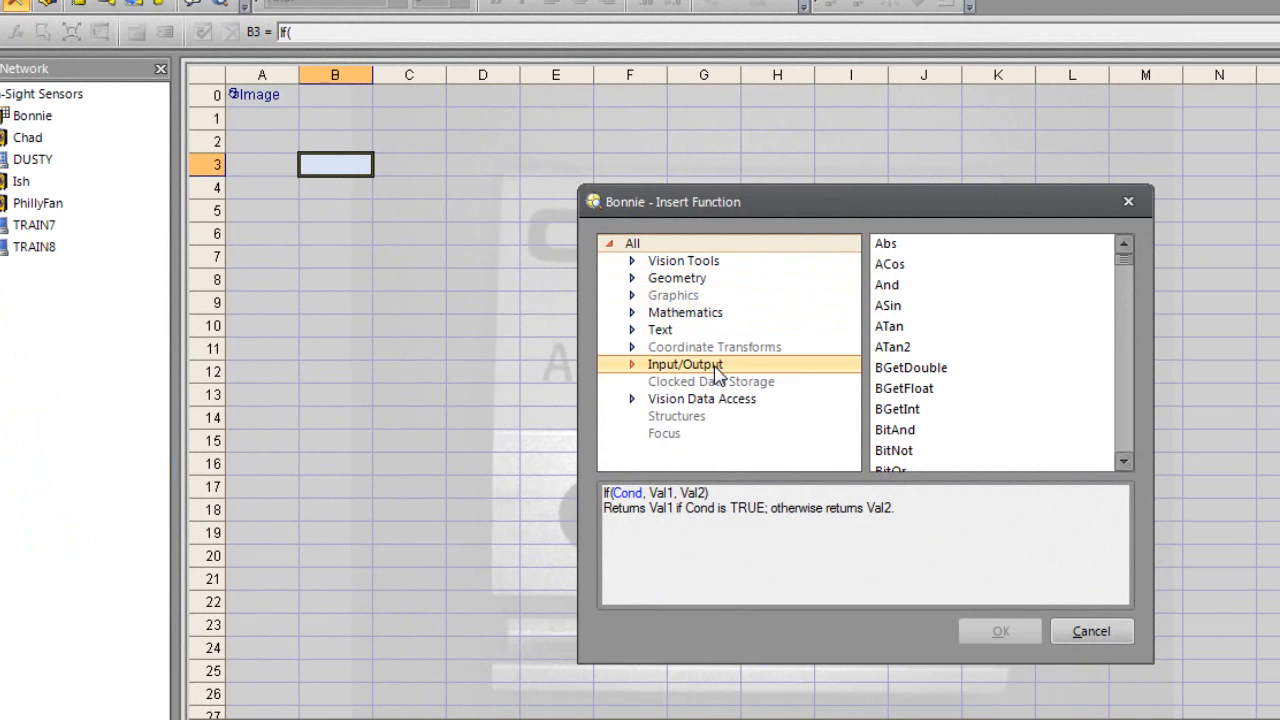
{"action": "left_click", "coordinate": [630, 316]}
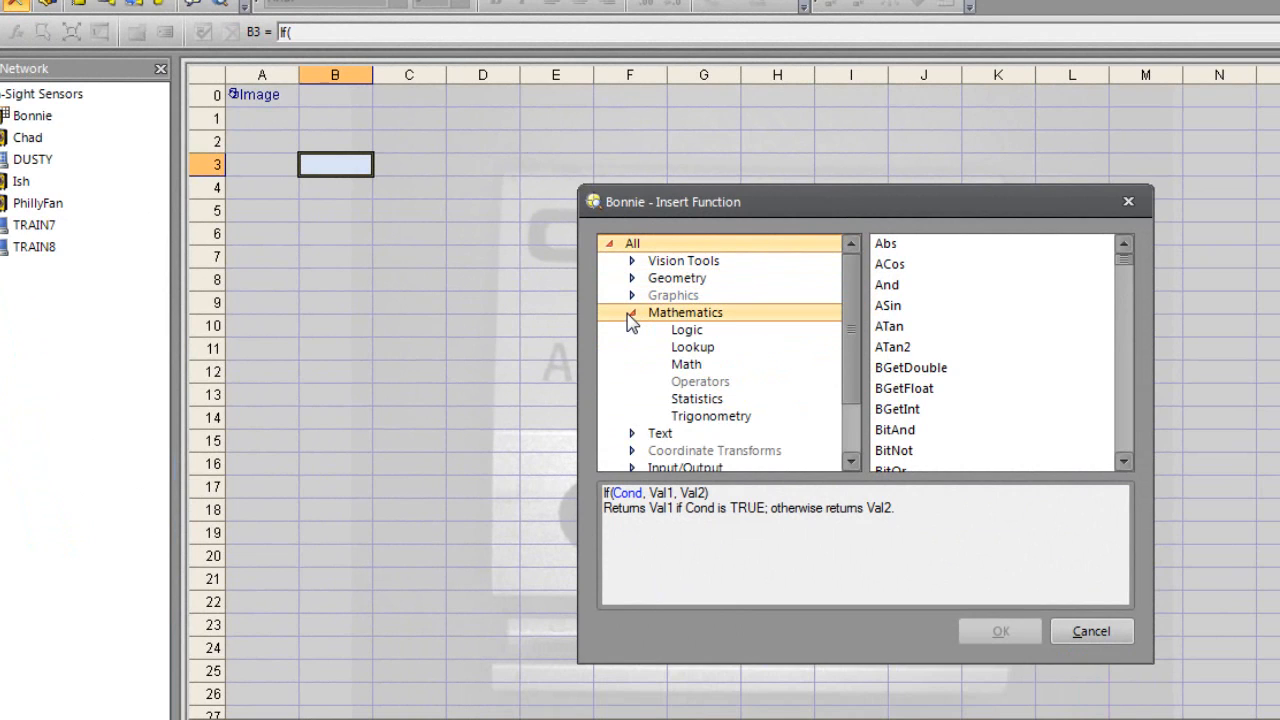
{"action": "left_click", "coordinate": [687, 329]}
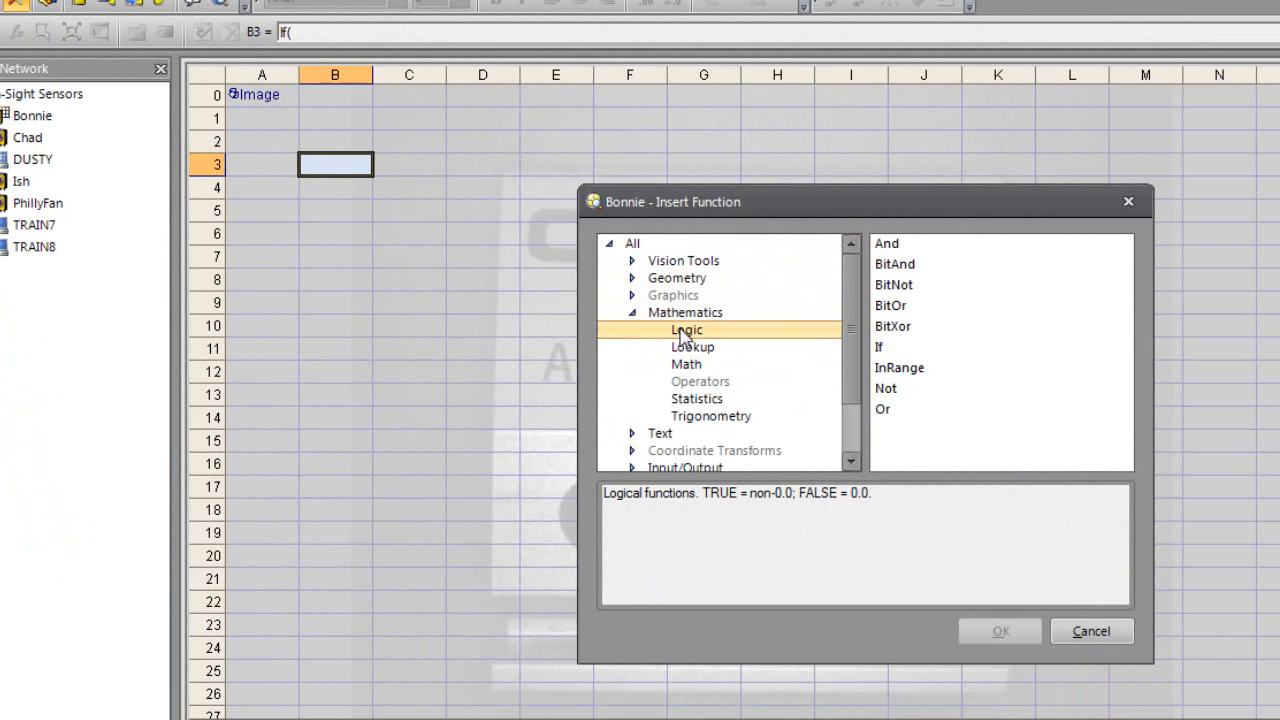
{"action": "left_click", "coordinate": [892, 246]}
{"action": "left_click", "coordinate": [1000, 632]}
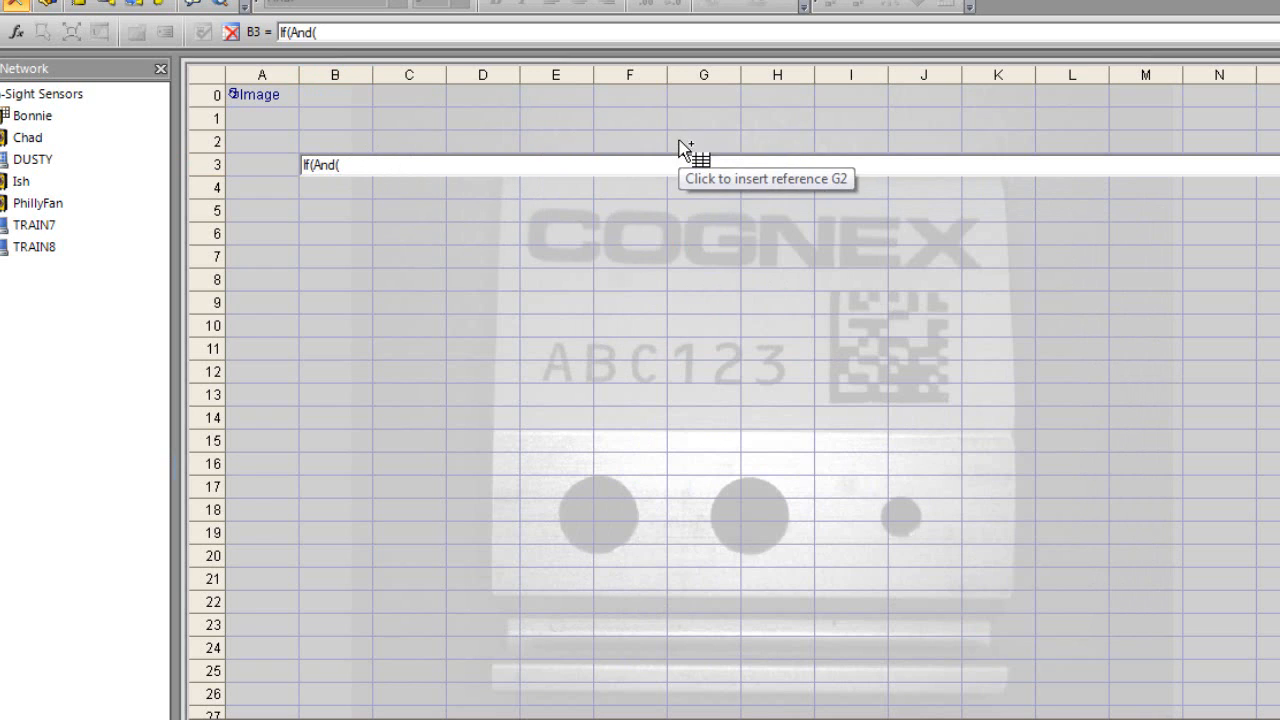
{"action": "left_click", "coordinate": [233, 34]}
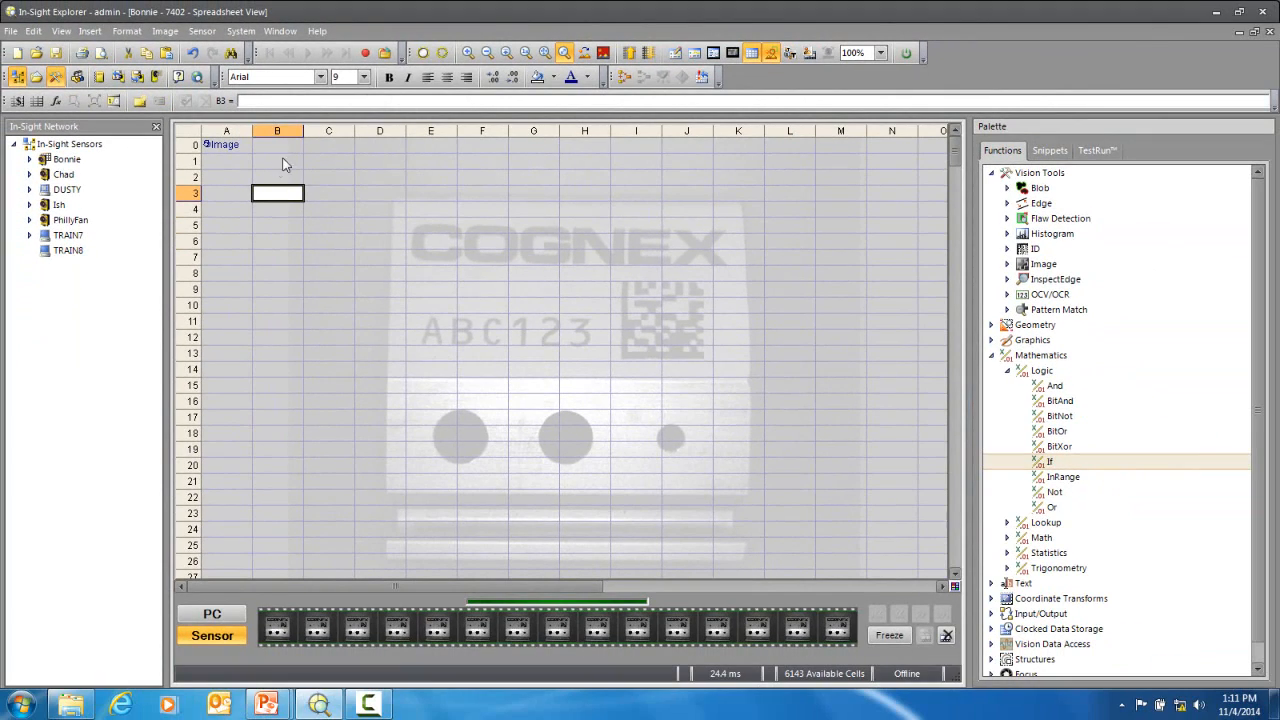
- Enter the text label 'Find the Block in cell B10 and give it a bright green background
{"action": "left_click", "coordinate": [276, 307]}
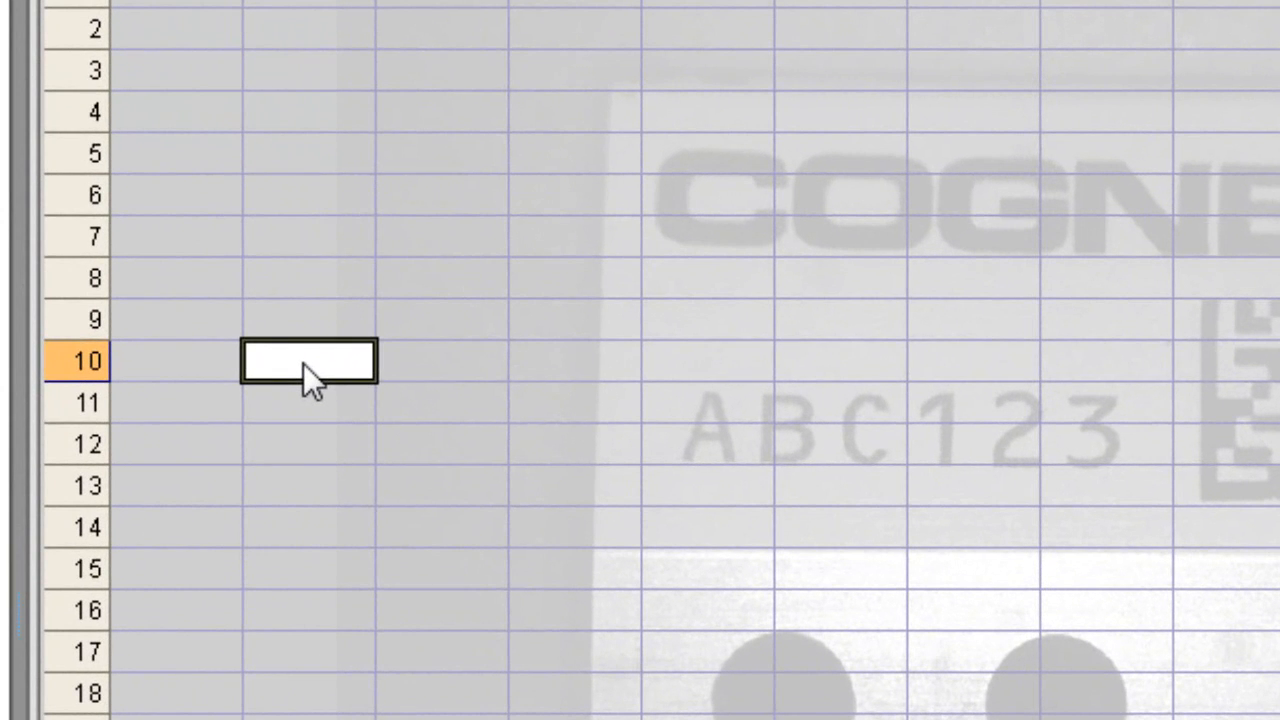
{"action": "type", "text": "1"}
{"action": "type", "text": "F"}
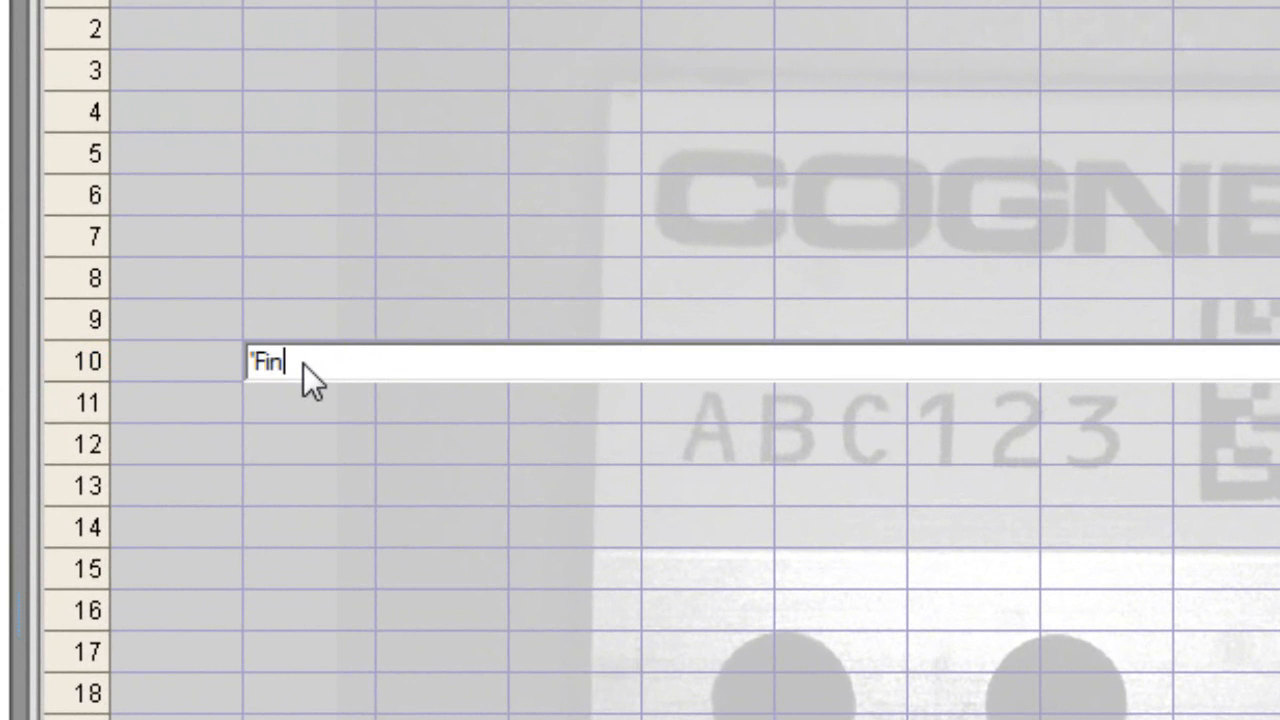
{"action": "type", "text": "ind teh Block"}
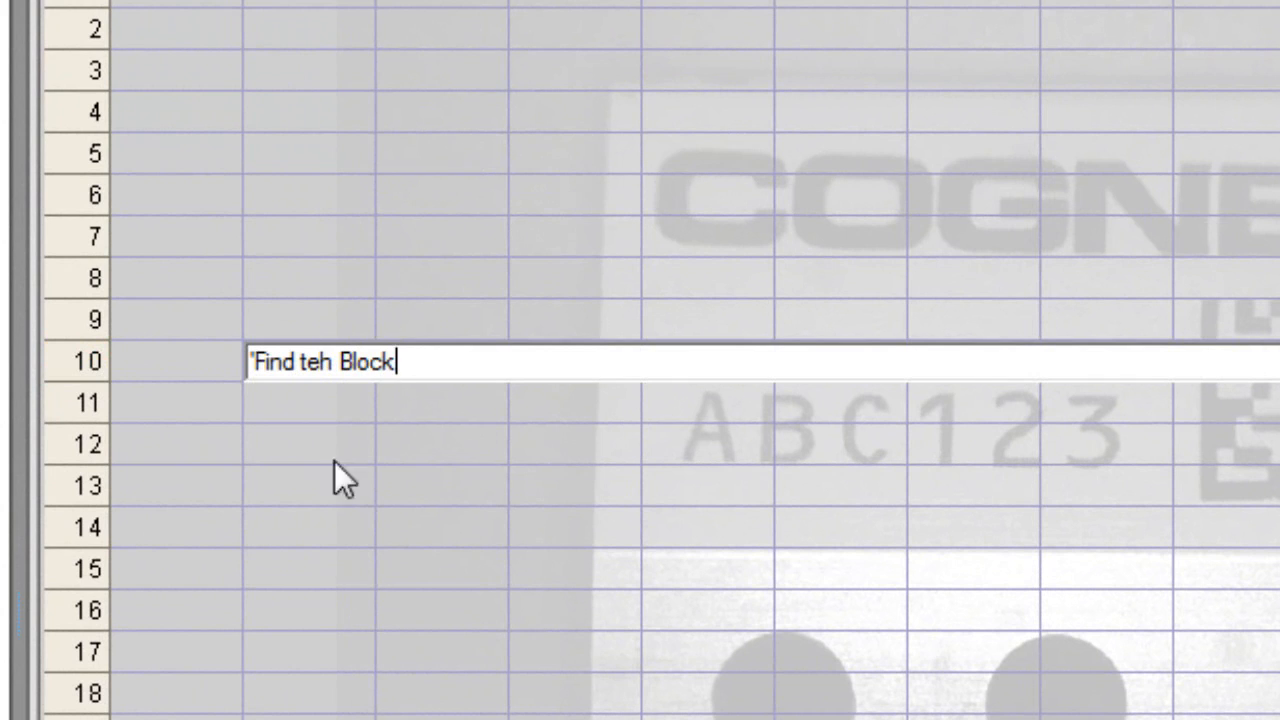
{"action": "left_click", "coordinate": [326, 361]}
{"action": "key", "text": "BackSpace"}
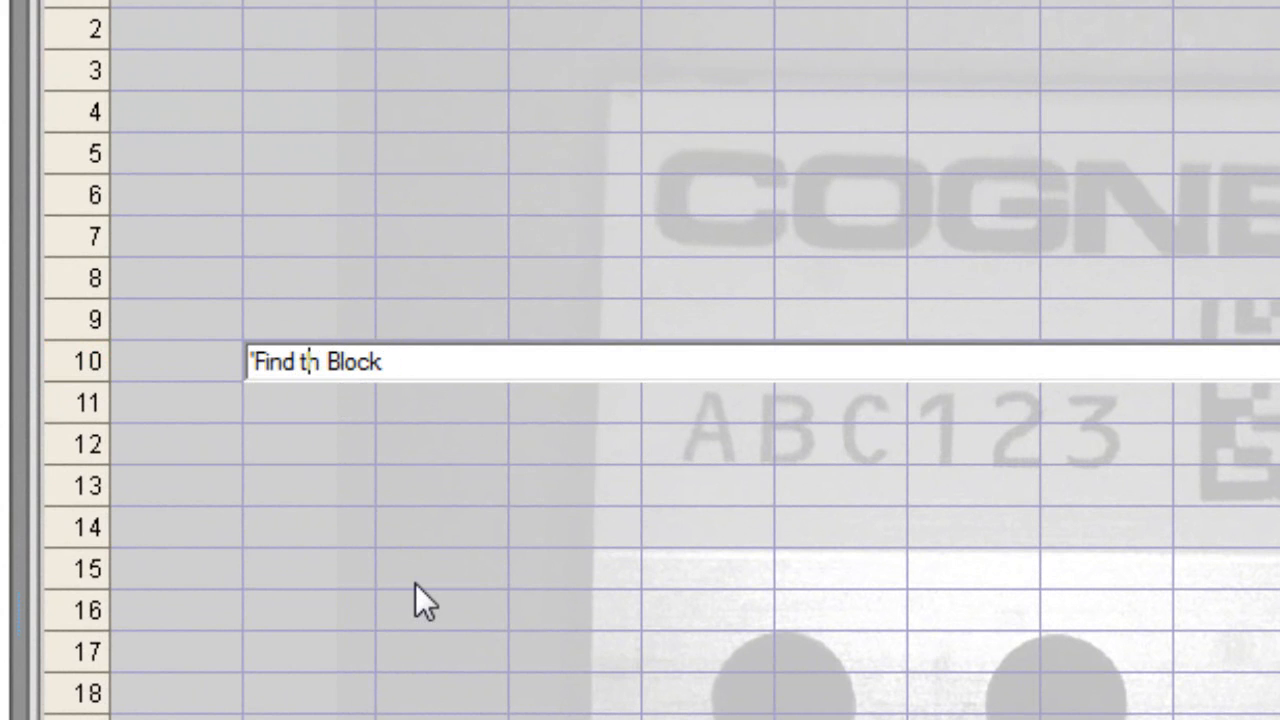
{"action": "key", "text": "Right"}
{"action": "type", "text": "e"}
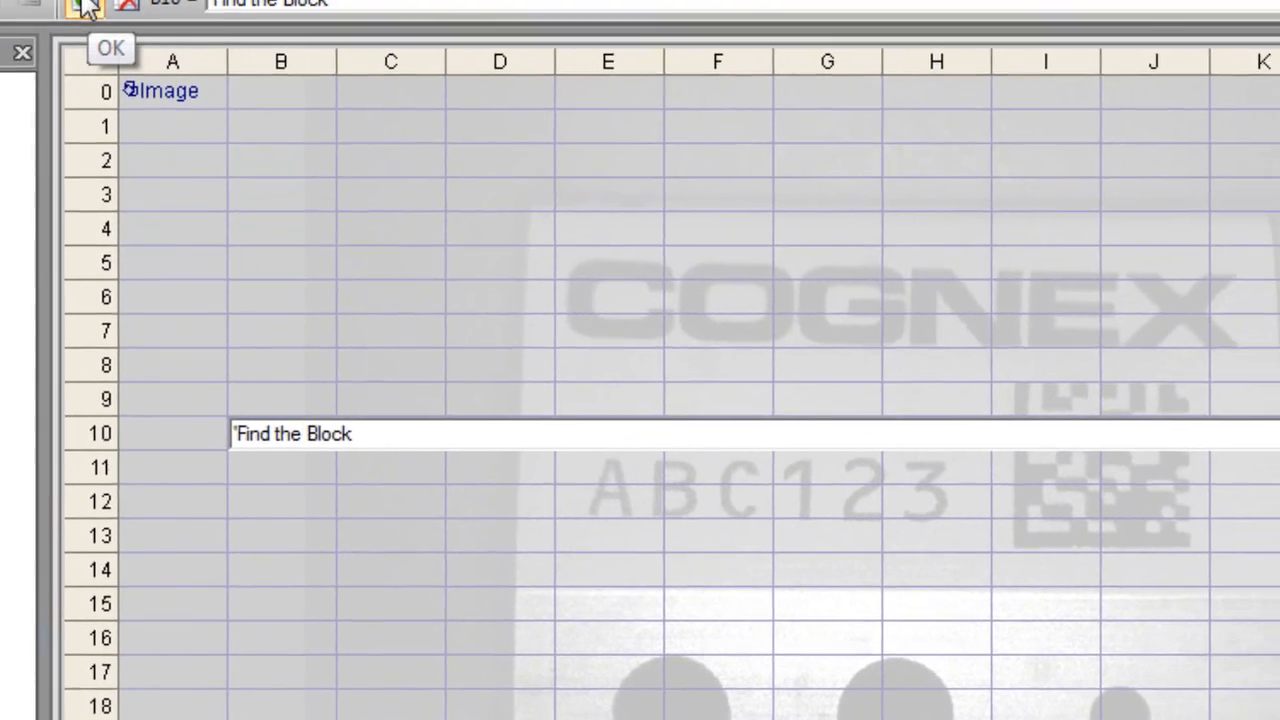
{"action": "left_click", "coordinate": [85, 8]}
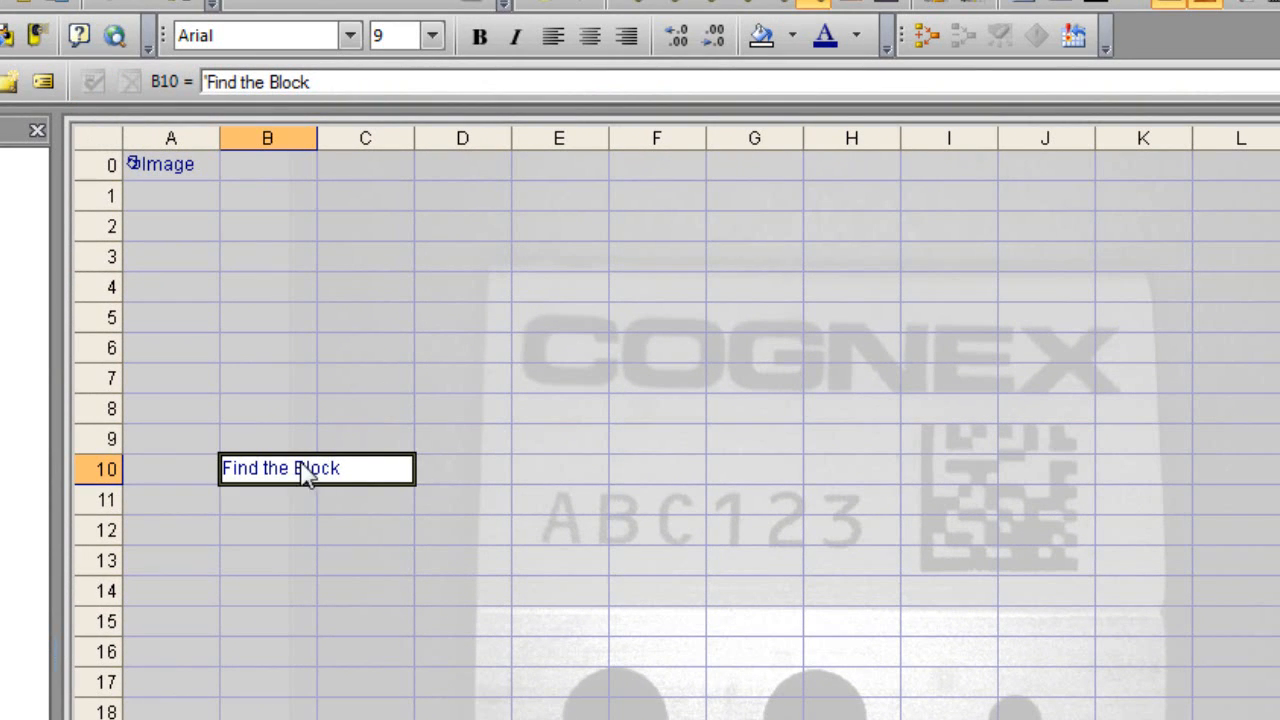
{"action": "left_click", "coordinate": [793, 36]}
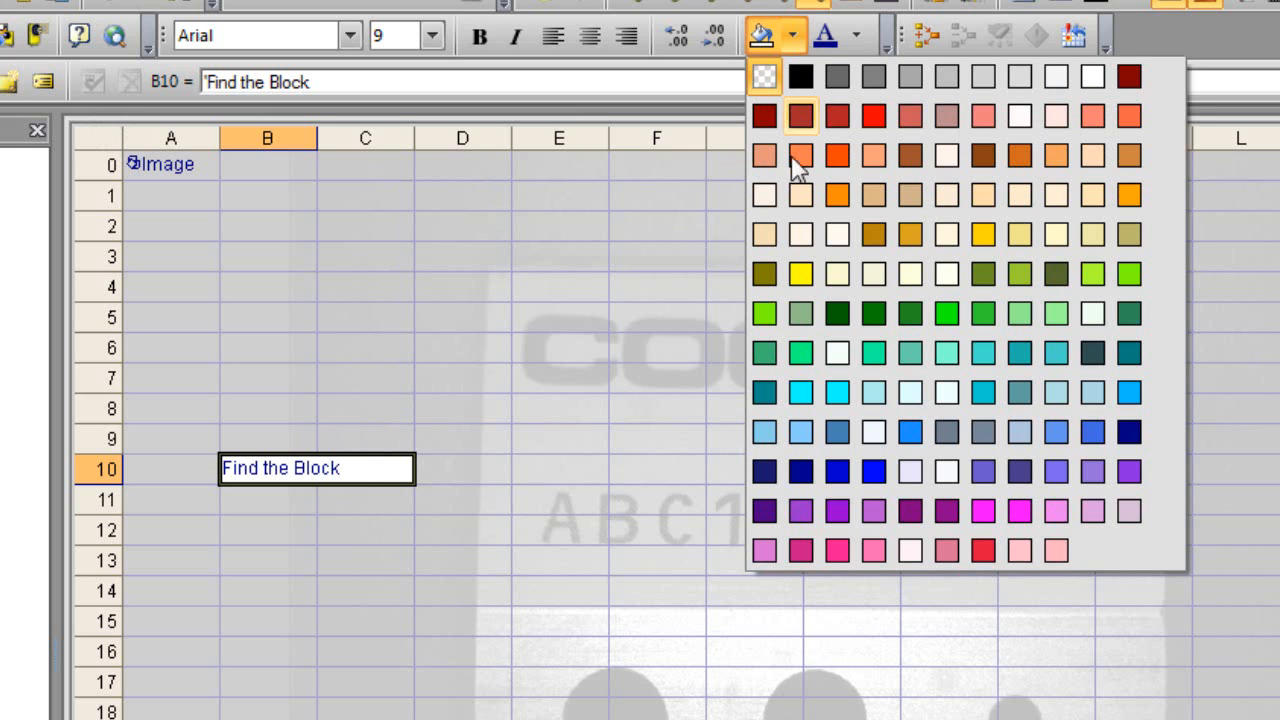
{"action": "left_click", "coordinate": [766, 315]}
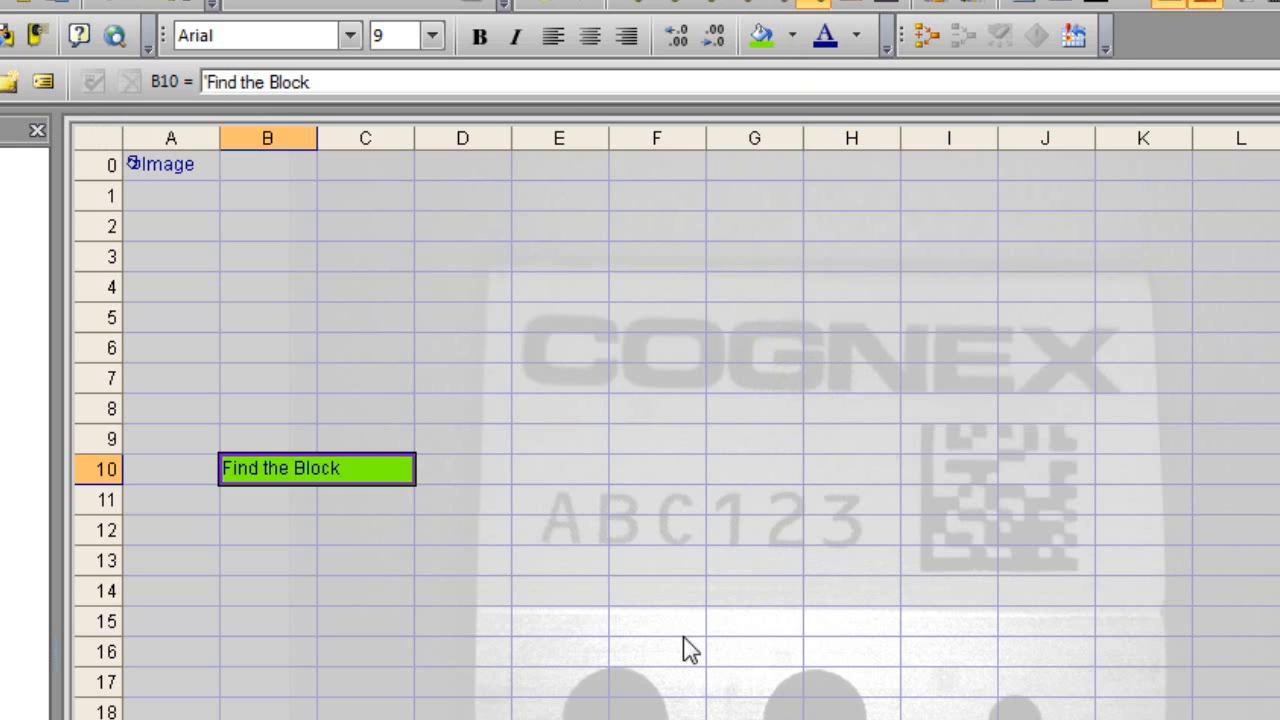
- Insert a FindPatterns pattern-match function into cell C12
{"action": "left_click", "coordinate": [341, 532]}
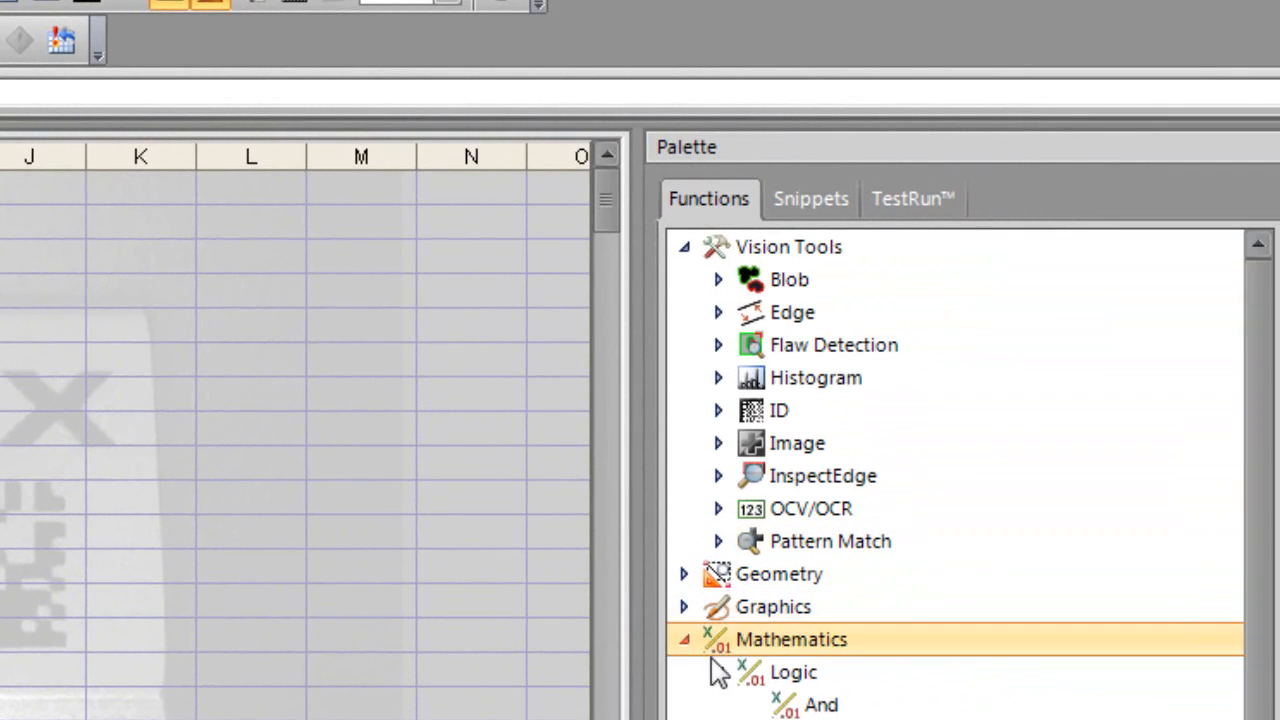
{"action": "left_click", "coordinate": [688, 641]}
{"action": "left_click", "coordinate": [720, 542]}
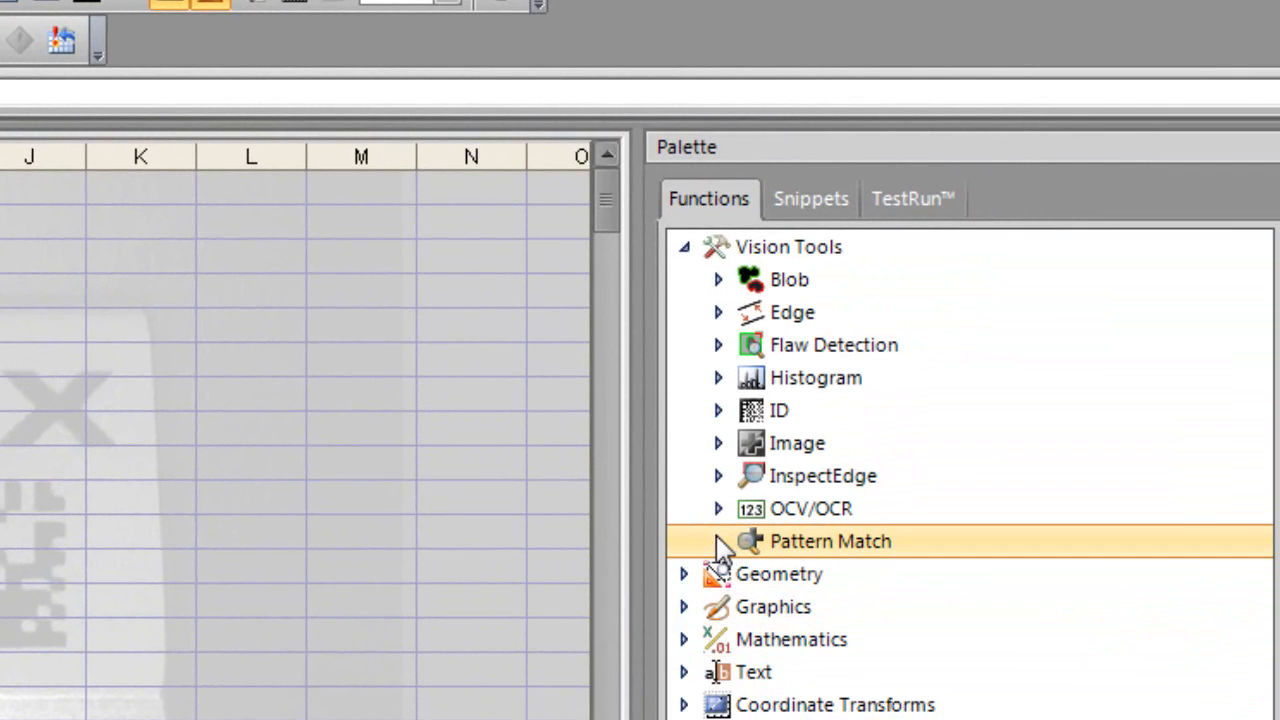
{"action": "left_click", "coordinate": [719, 542]}
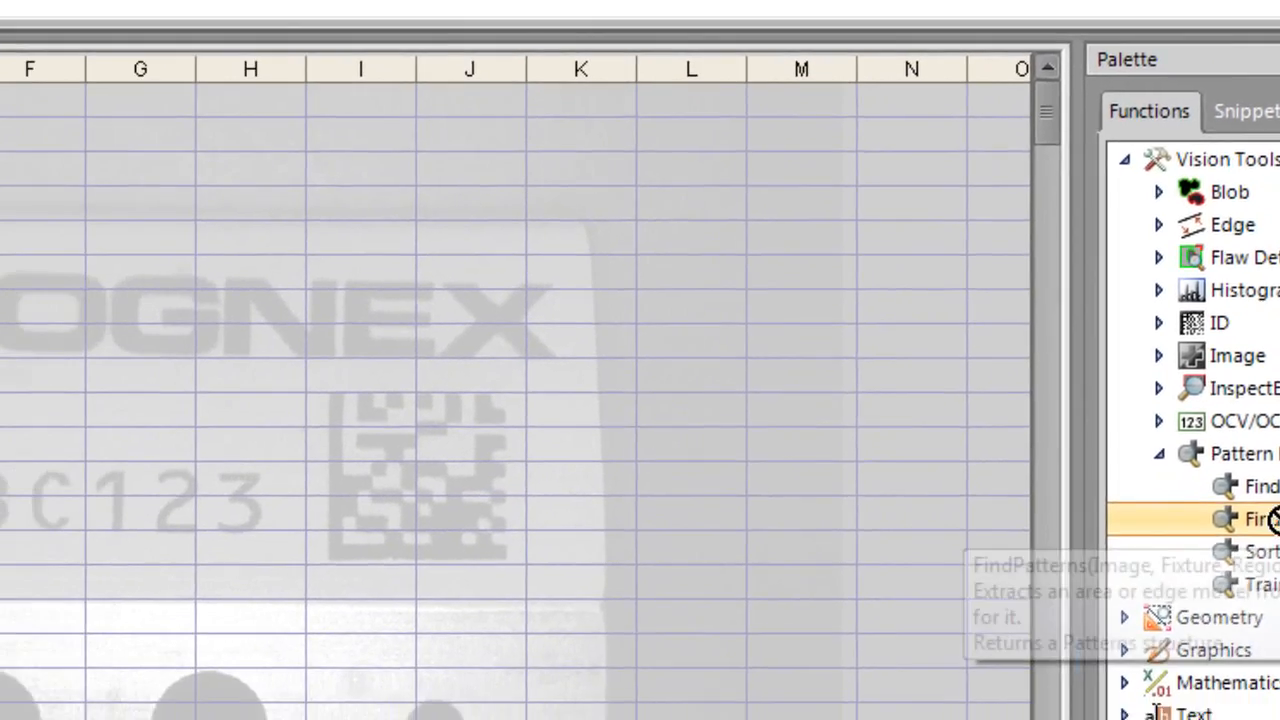
{"action": "left_click_drag", "start_coordinate": [862, 612], "coordinate": [0, 591]}
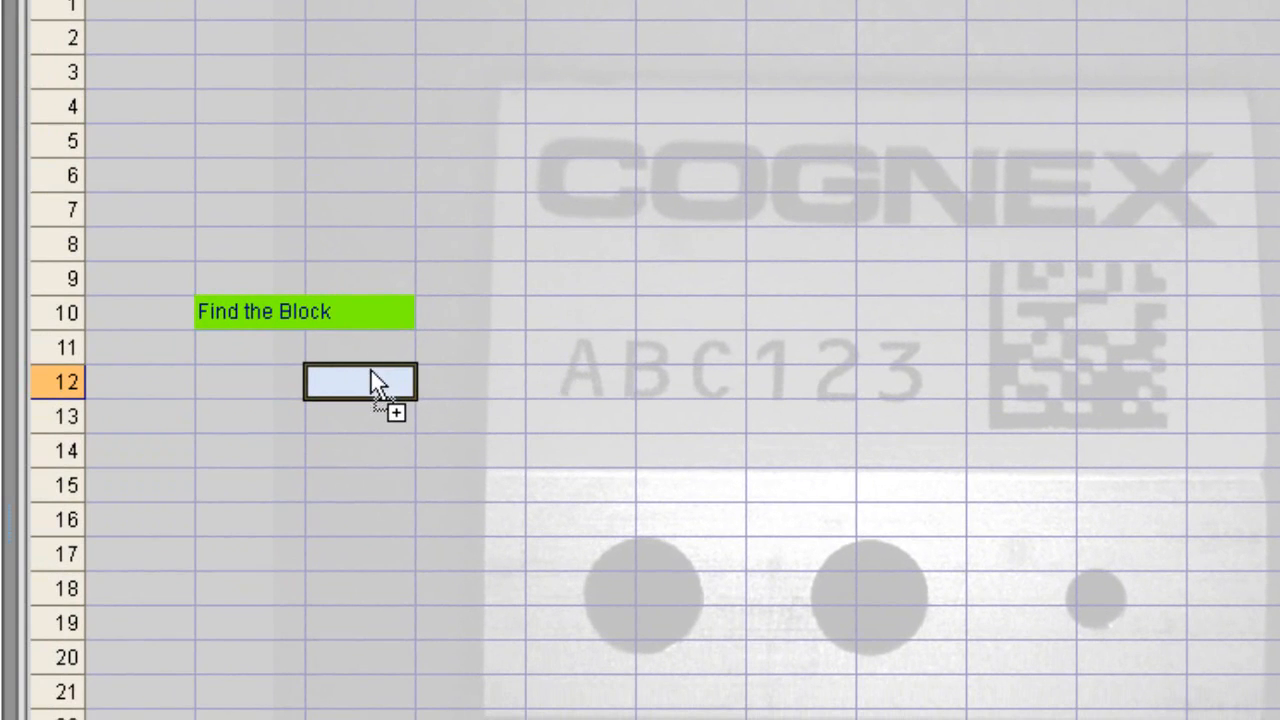
{"action": "left_click_drag", "start_coordinate": [371, 371], "coordinate": [371, 381]}
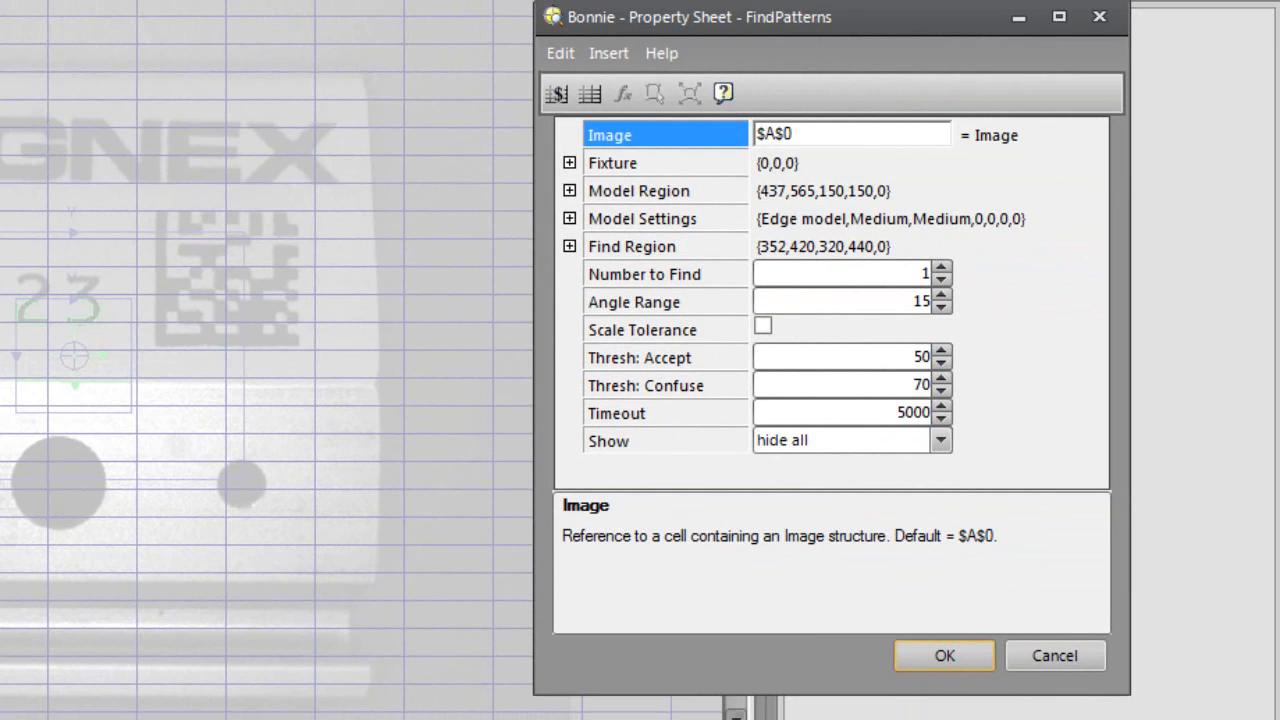
- Fit the FindPatterns Model Region around the COGNEX logo, about 129 high and 743 wide with angle 0
{"action": "left_click", "coordinate": [630, 190]}
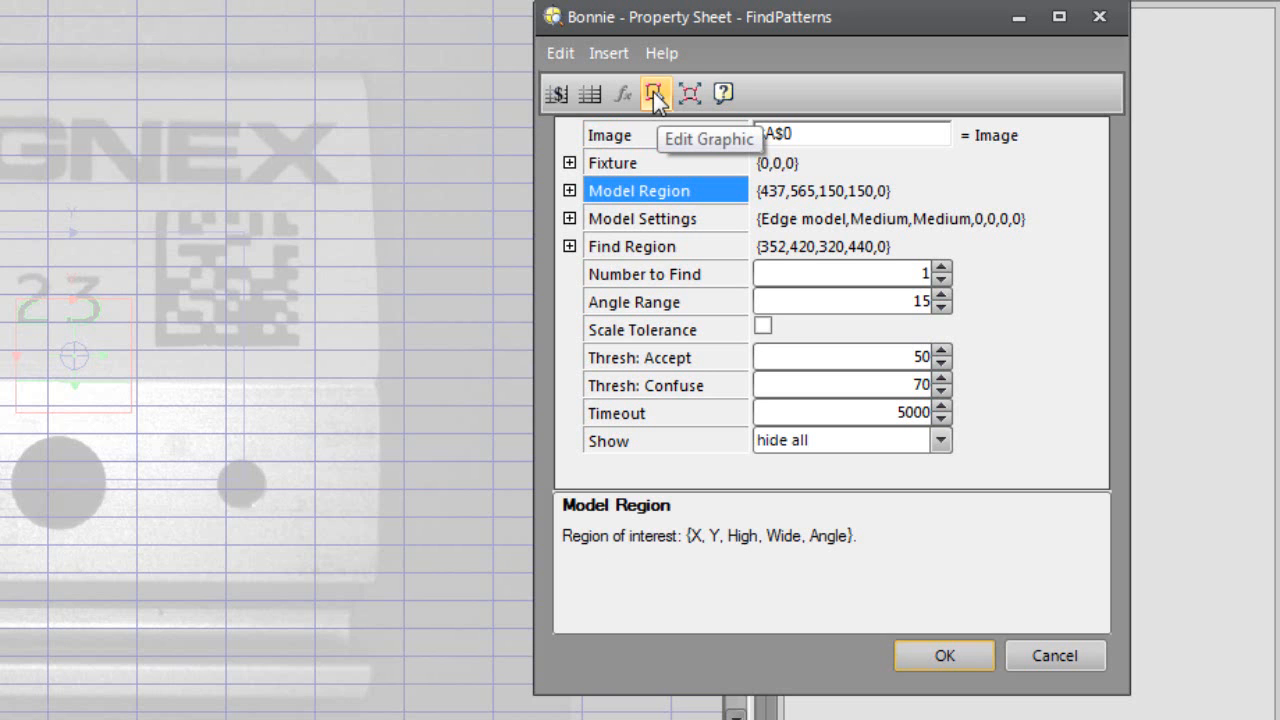
{"action": "double_click", "coordinate": [648, 190]}
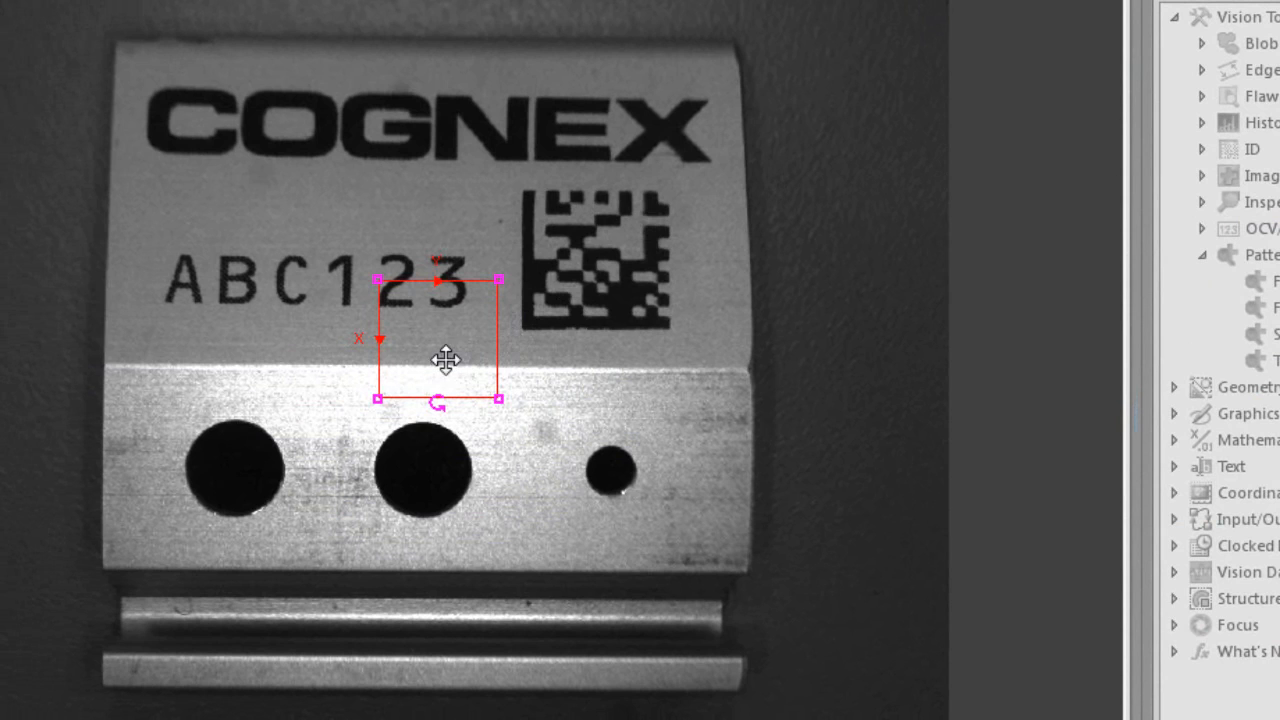
{"action": "left_click_drag", "start_coordinate": [443, 360], "coordinate": [200, 140]}
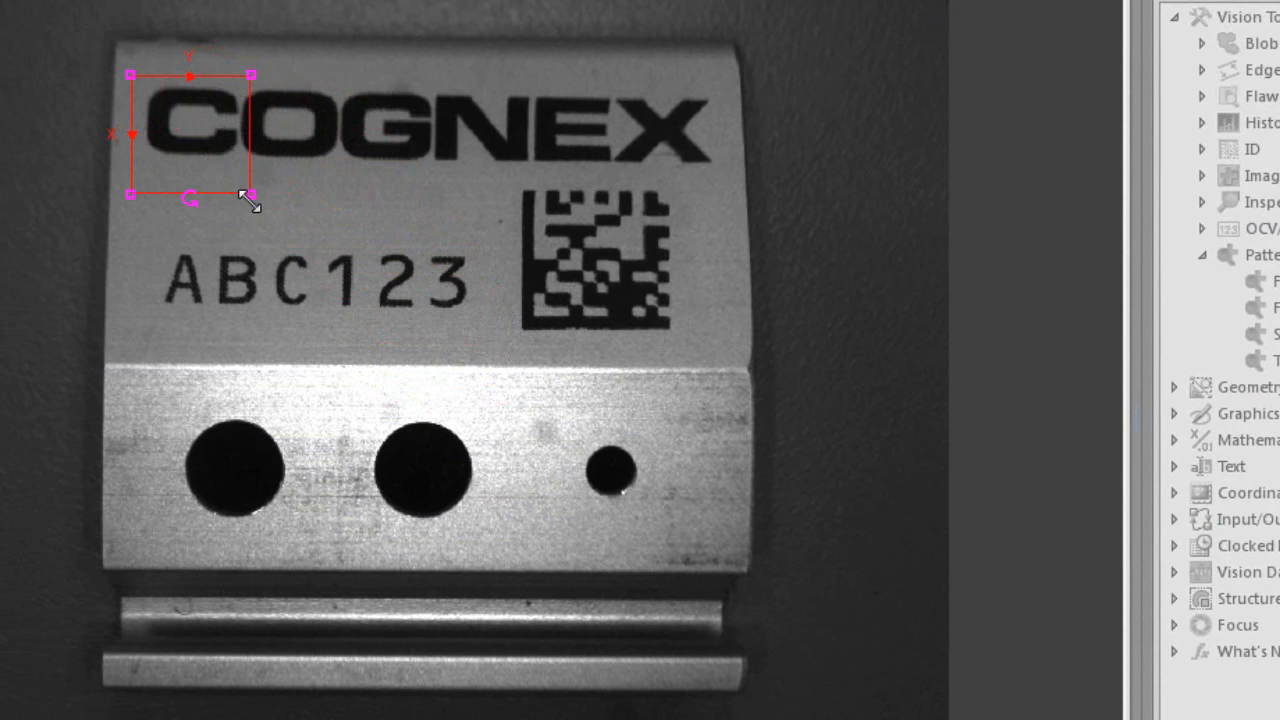
{"action": "left_click_drag", "start_coordinate": [251, 194], "coordinate": [730, 179]}
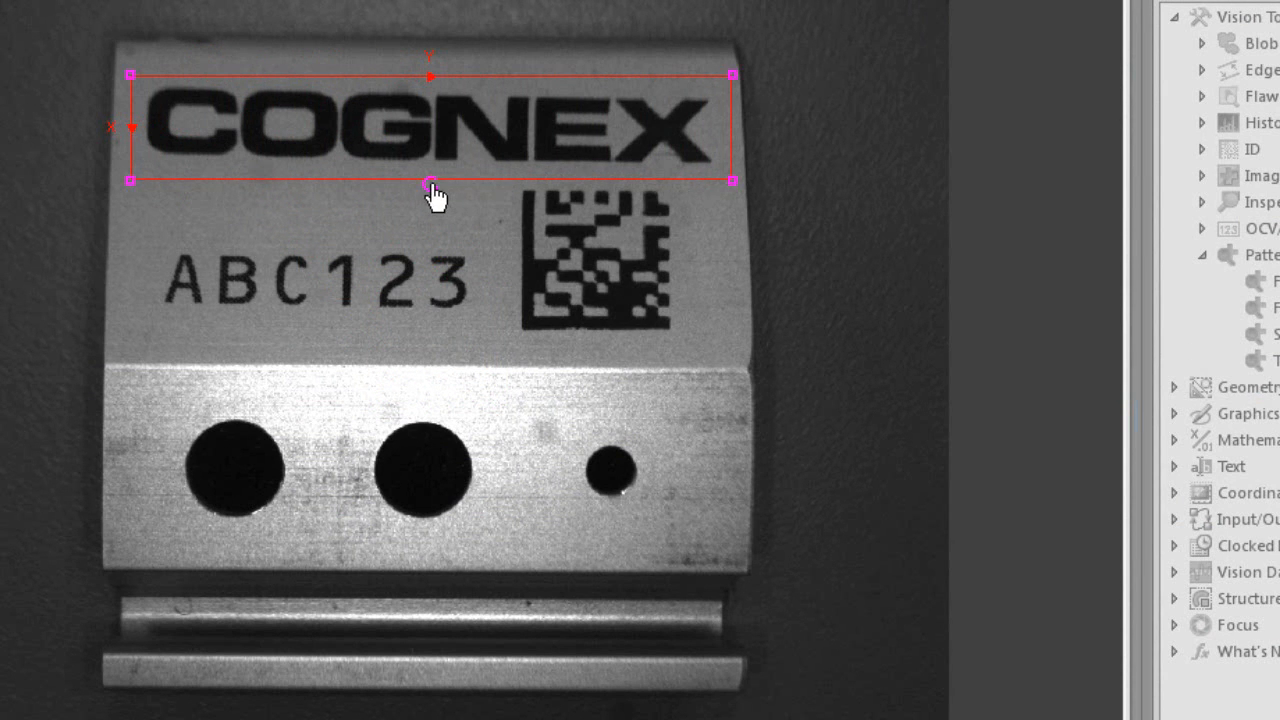
{"action": "mouse_move", "coordinate": [431, 186]}
{"action": "left_mouse_down"}
{"action": "mouse_move", "coordinate": [446, 186]}
{"action": "mouse_move", "coordinate": [426, 185]}
{"action": "left_mouse_up"}
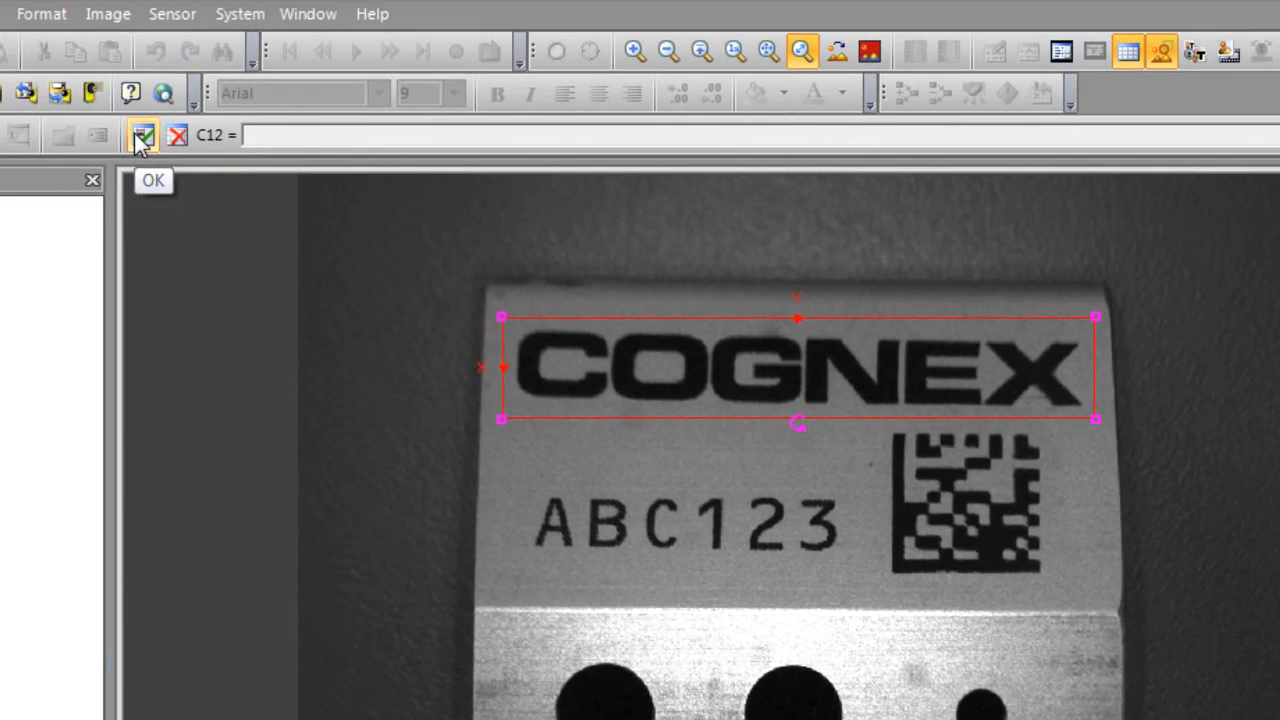
{"action": "left_click", "coordinate": [142, 135]}
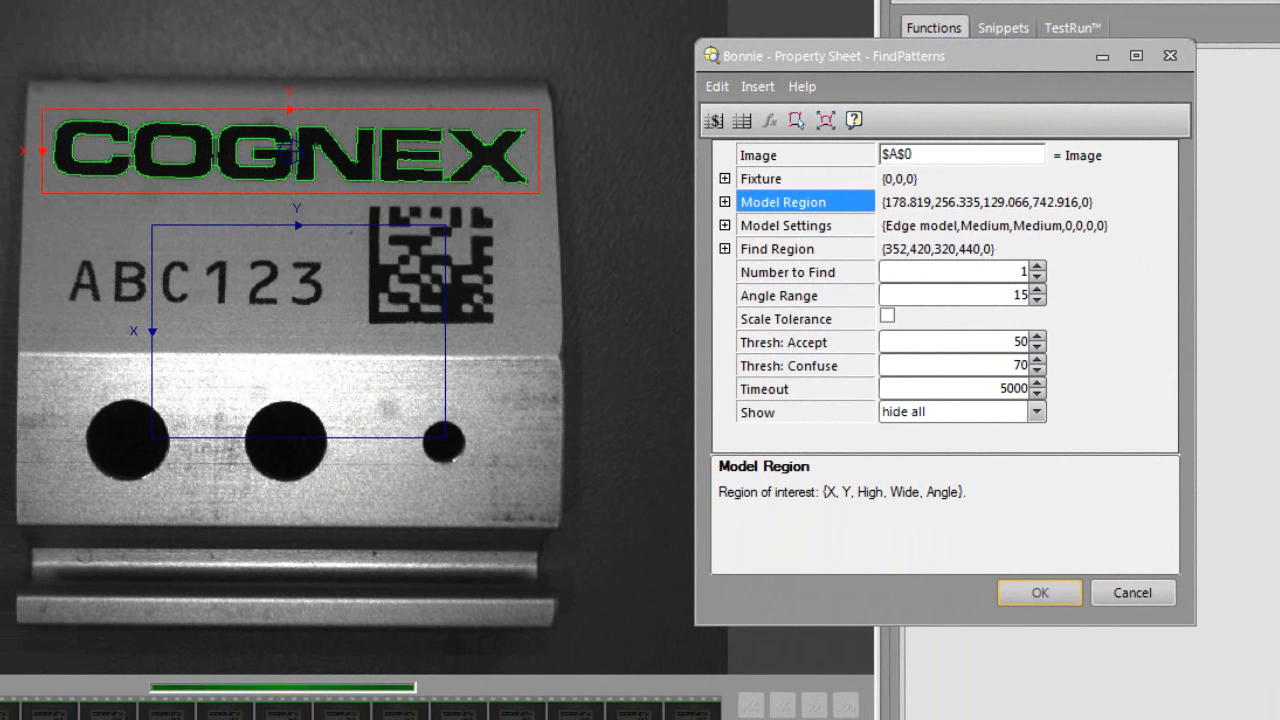
- Offset the FindPatterns model origin to the centre of the letter O, at row -5 and column -174
{"action": "scroll", "coordinate": [622, 236], "scroll_direction": "up", "scroll_amount": 1}
{"action": "scroll", "coordinate": [323, 130], "scroll_direction": "up", "scroll_amount": 3}
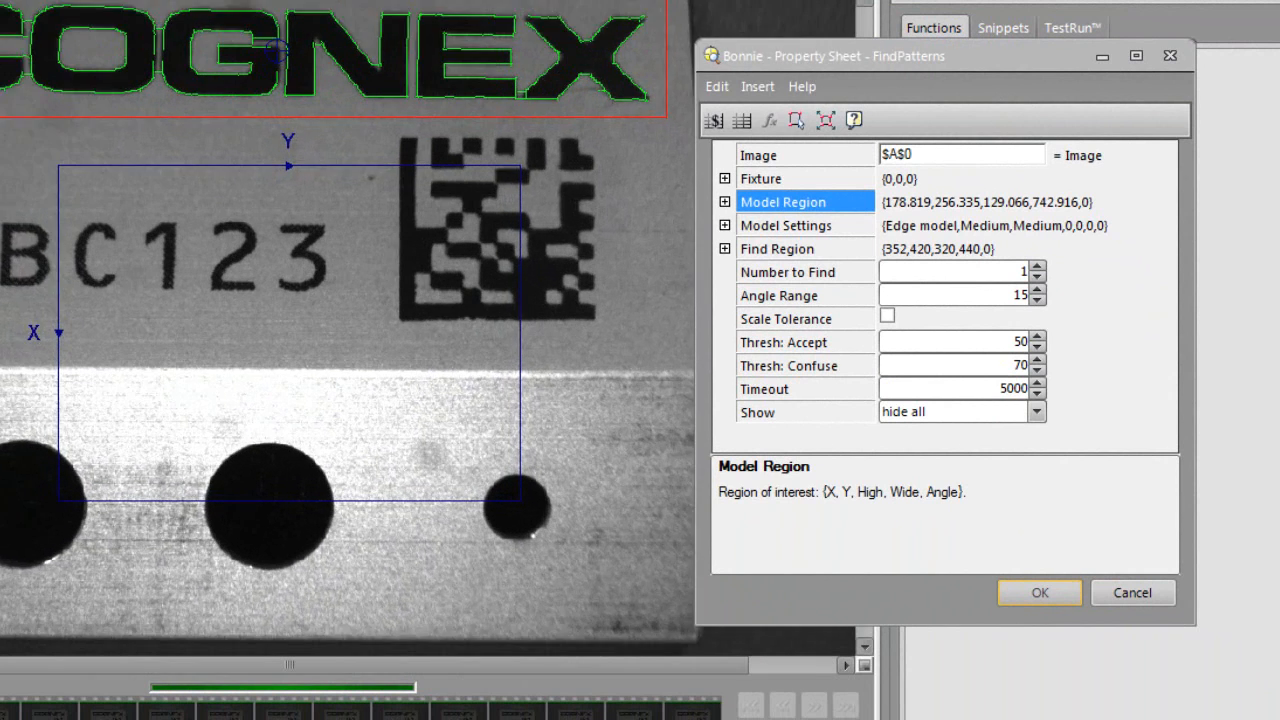
{"action": "left_click_drag", "start_coordinate": [898, 56], "coordinate": [1186, 205]}
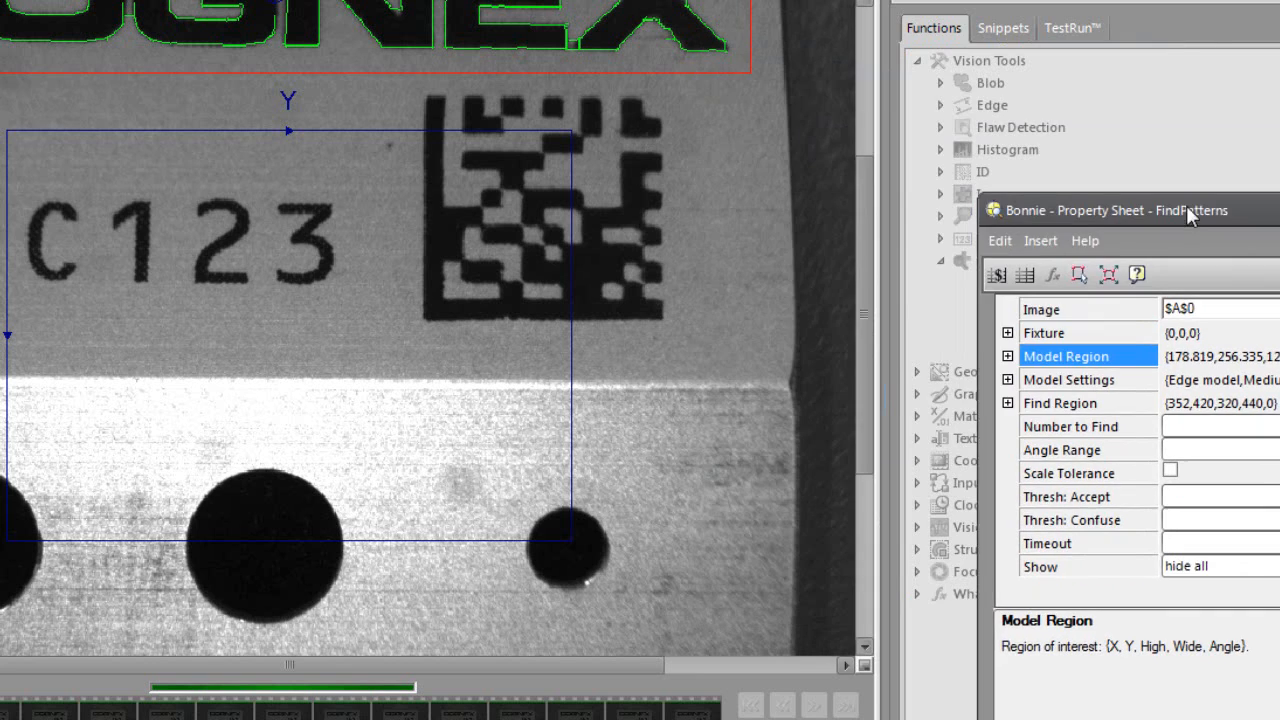
{"action": "left_click_drag", "start_coordinate": [866, 305], "coordinate": [859, 212]}
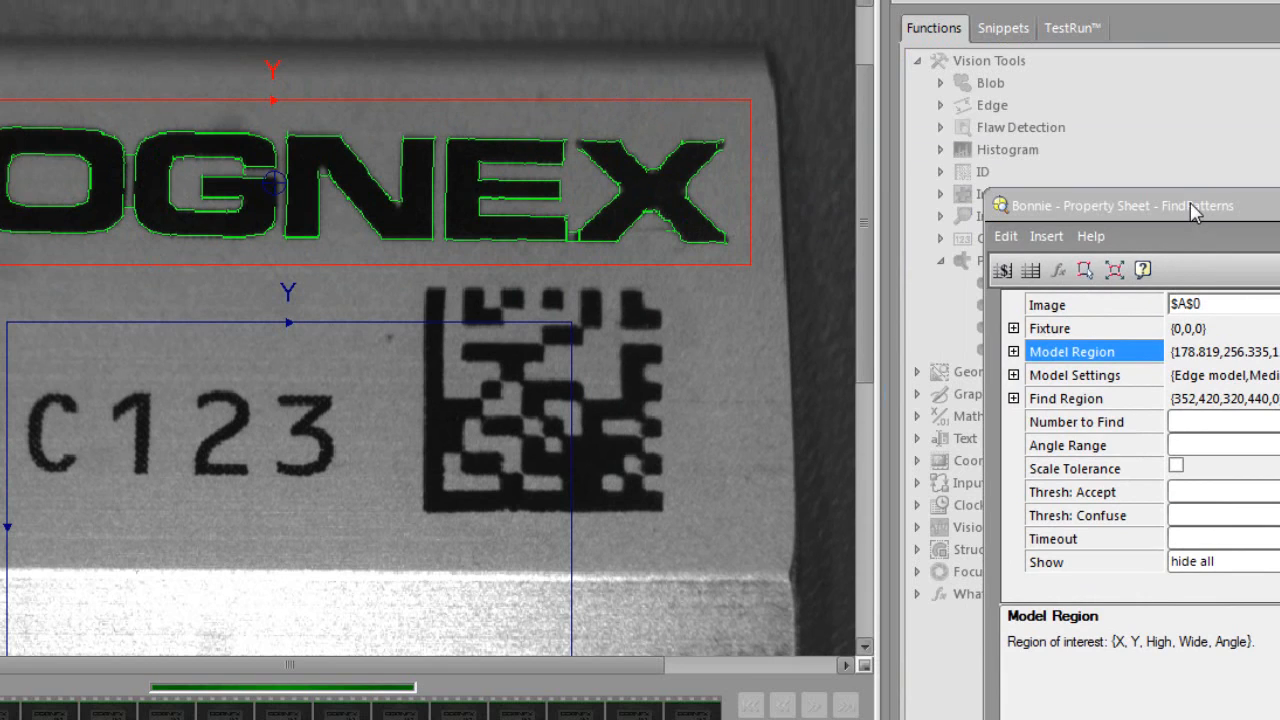
{"action": "left_click_drag", "start_coordinate": [1195, 206], "coordinate": [826, 34]}
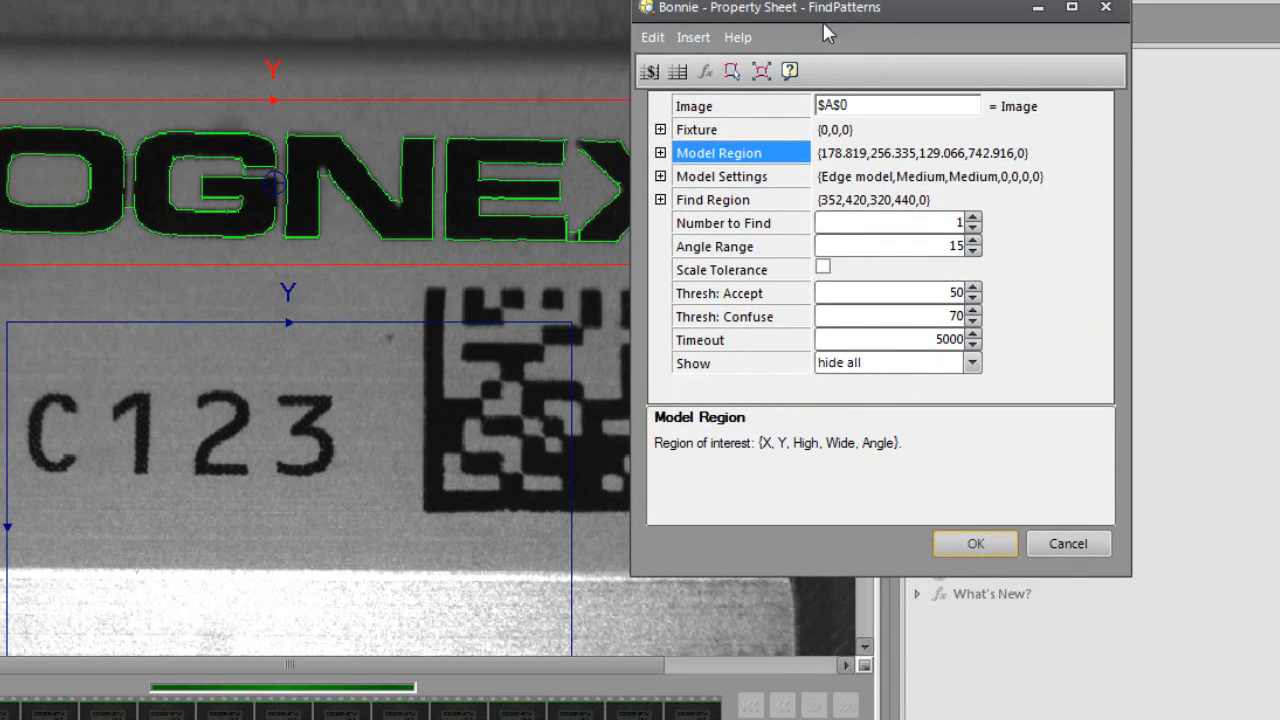
{"action": "left_click", "coordinate": [660, 176]}
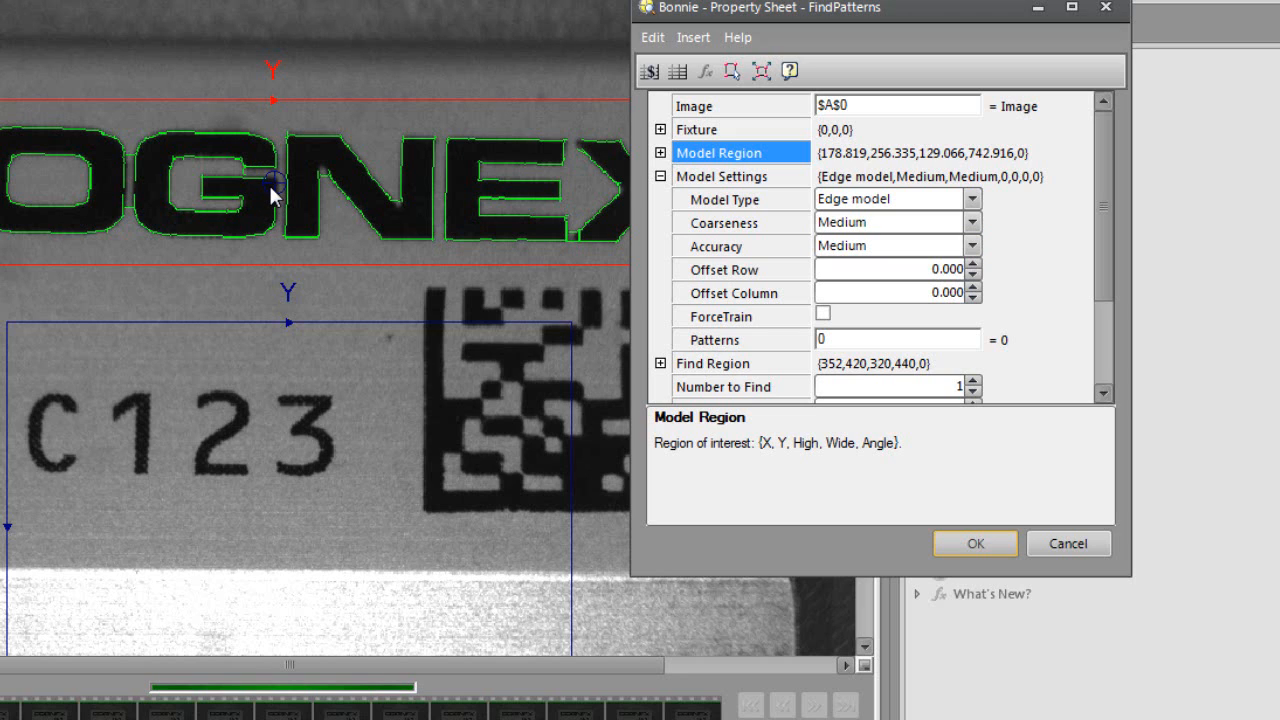
{"action": "left_click", "coordinate": [738, 277]}
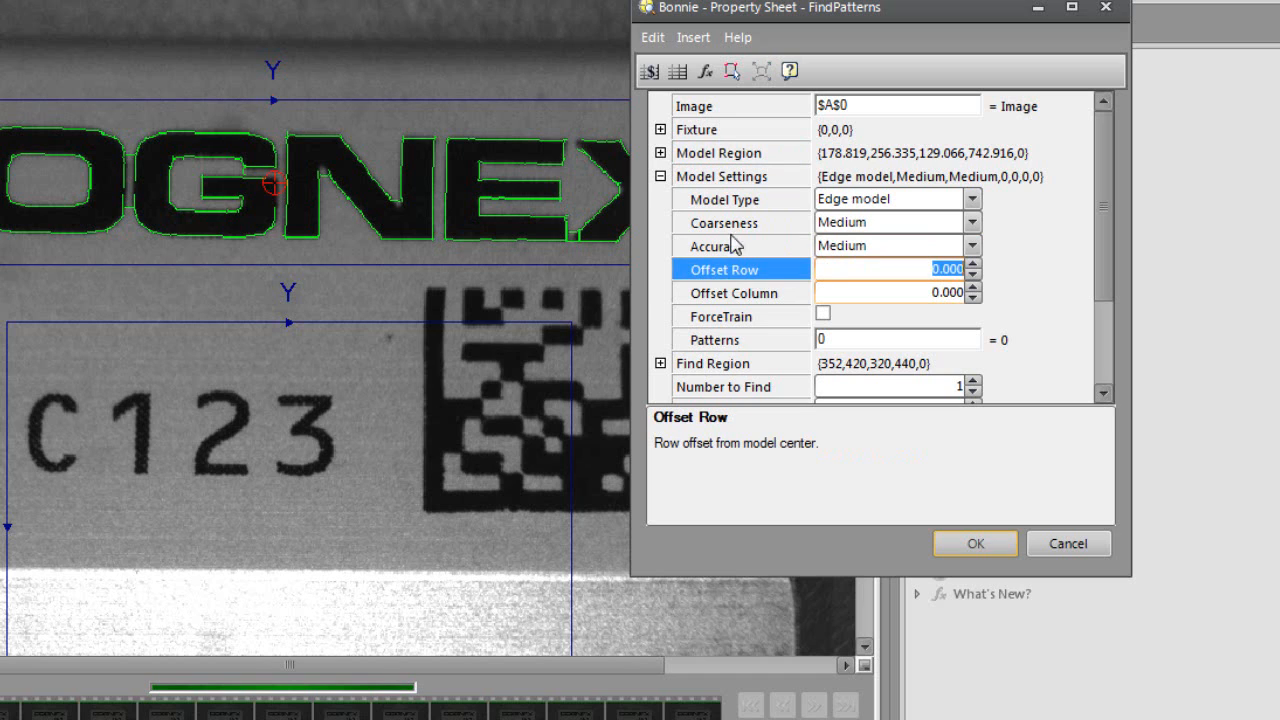
{"action": "left_click", "coordinate": [732, 71]}
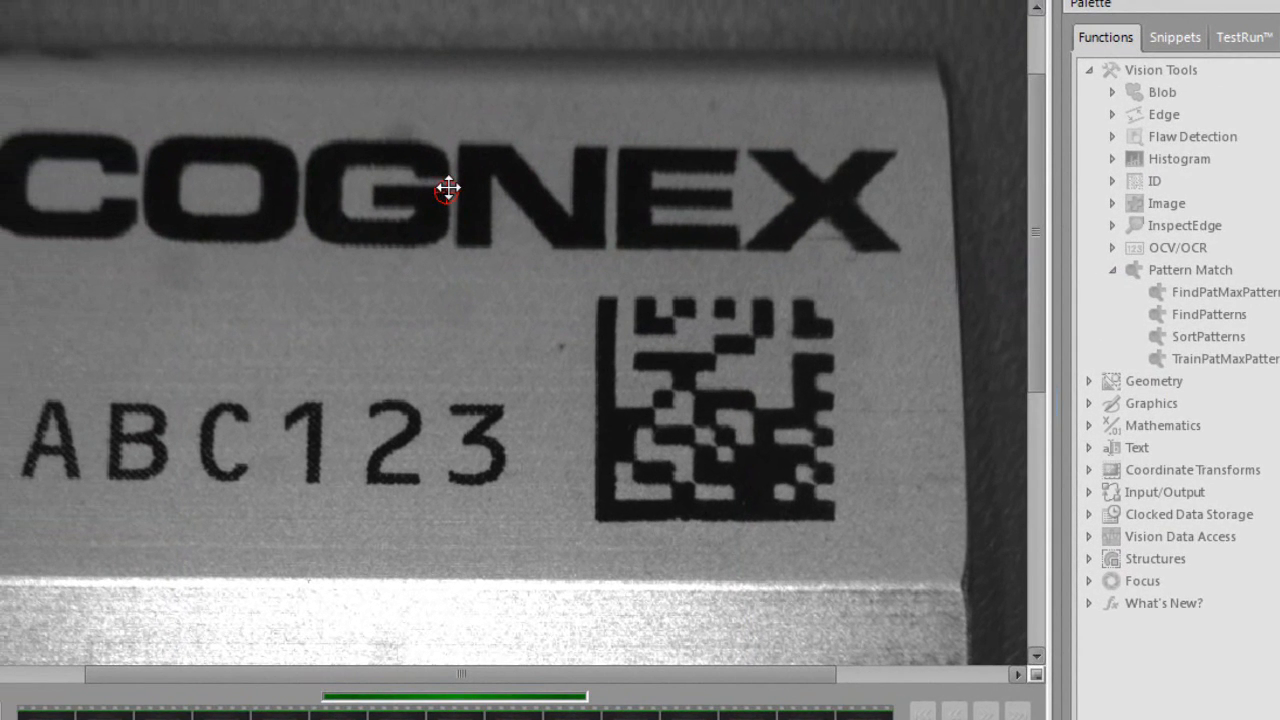
{"action": "left_click_drag", "start_coordinate": [447, 188], "coordinate": [225, 187]}
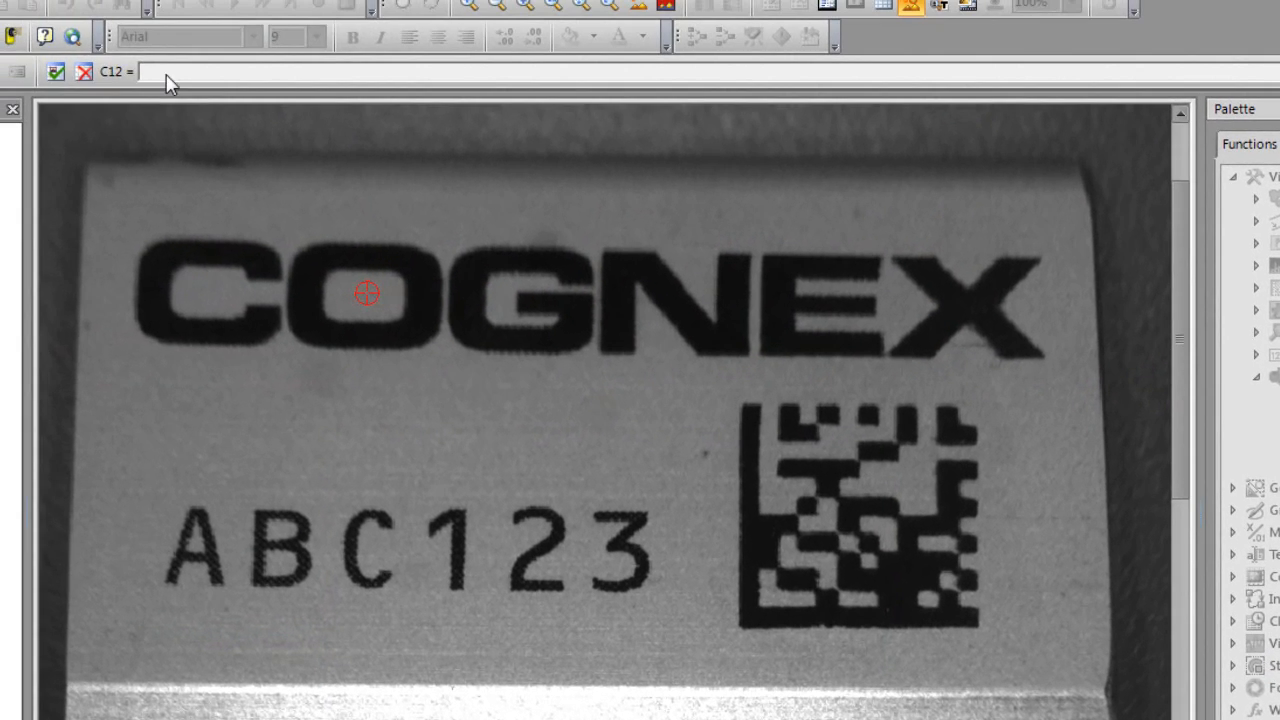
{"action": "left_click", "coordinate": [56, 72]}
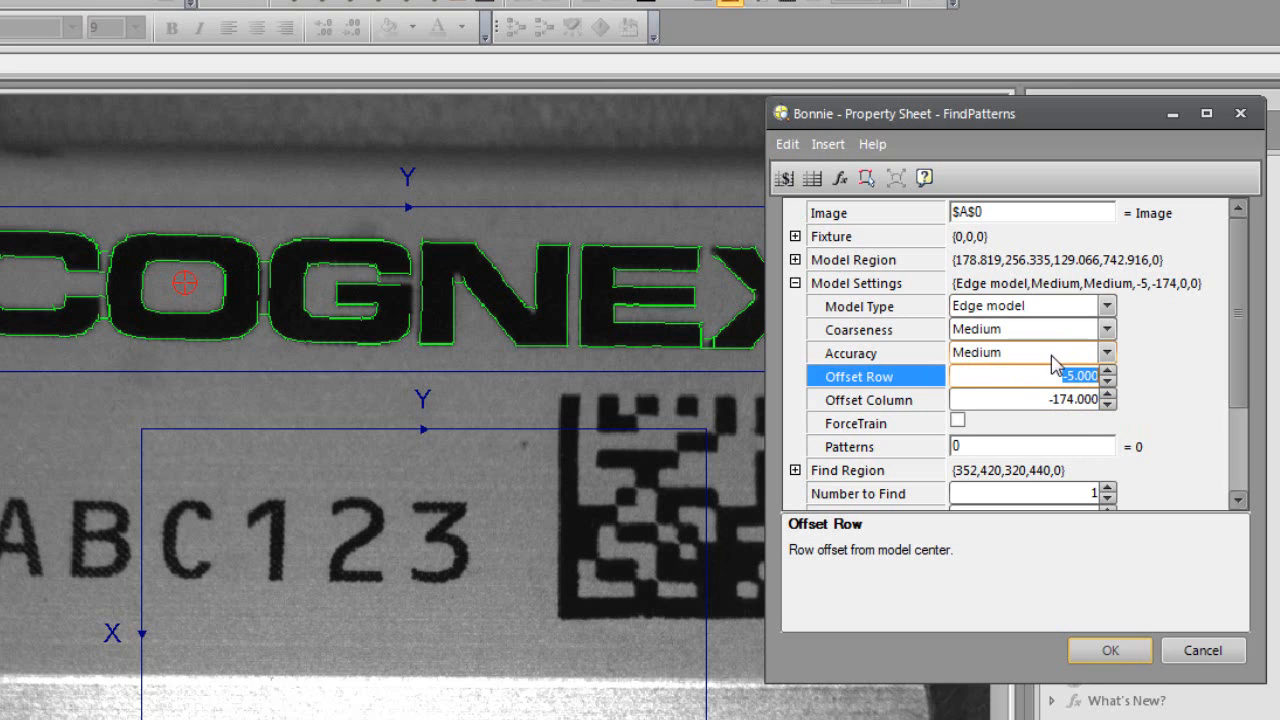
{"action": "left_click", "coordinate": [796, 284]}
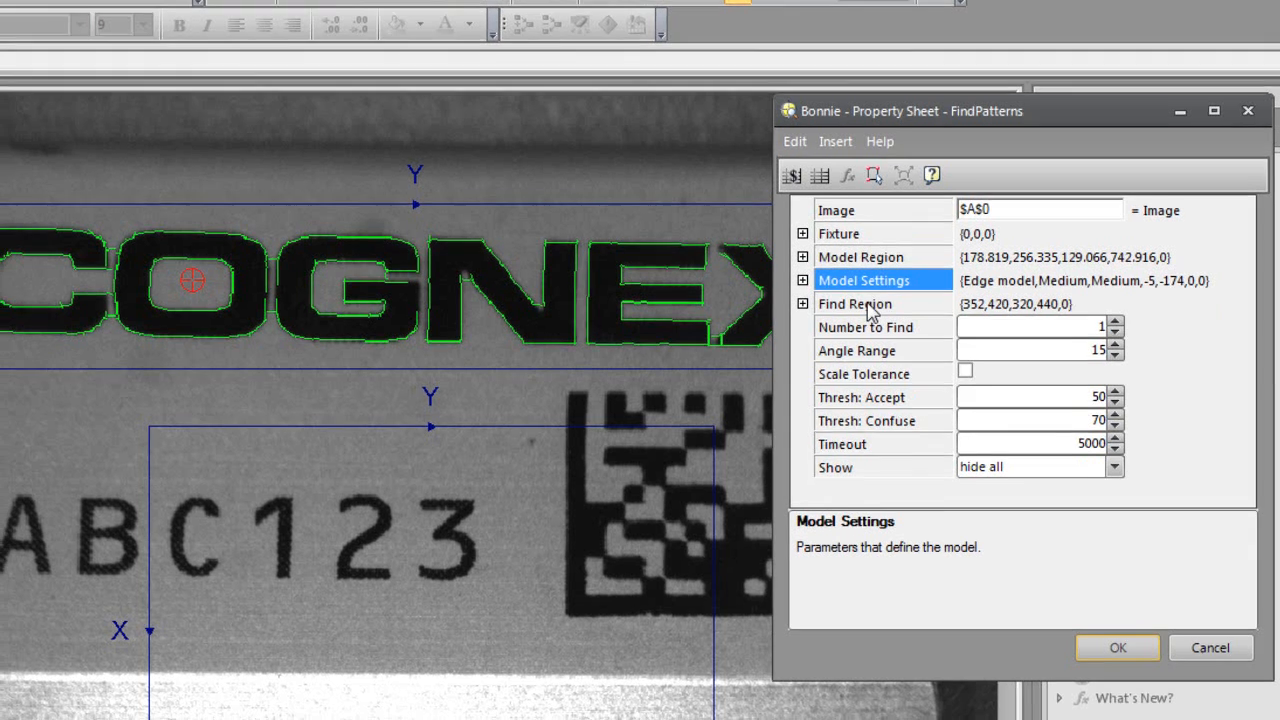
- Move and enlarge the Find Region around the upper part of the block, about 460 high and 1195 wide with angle 0
{"action": "left_click", "coordinate": [850, 307]}
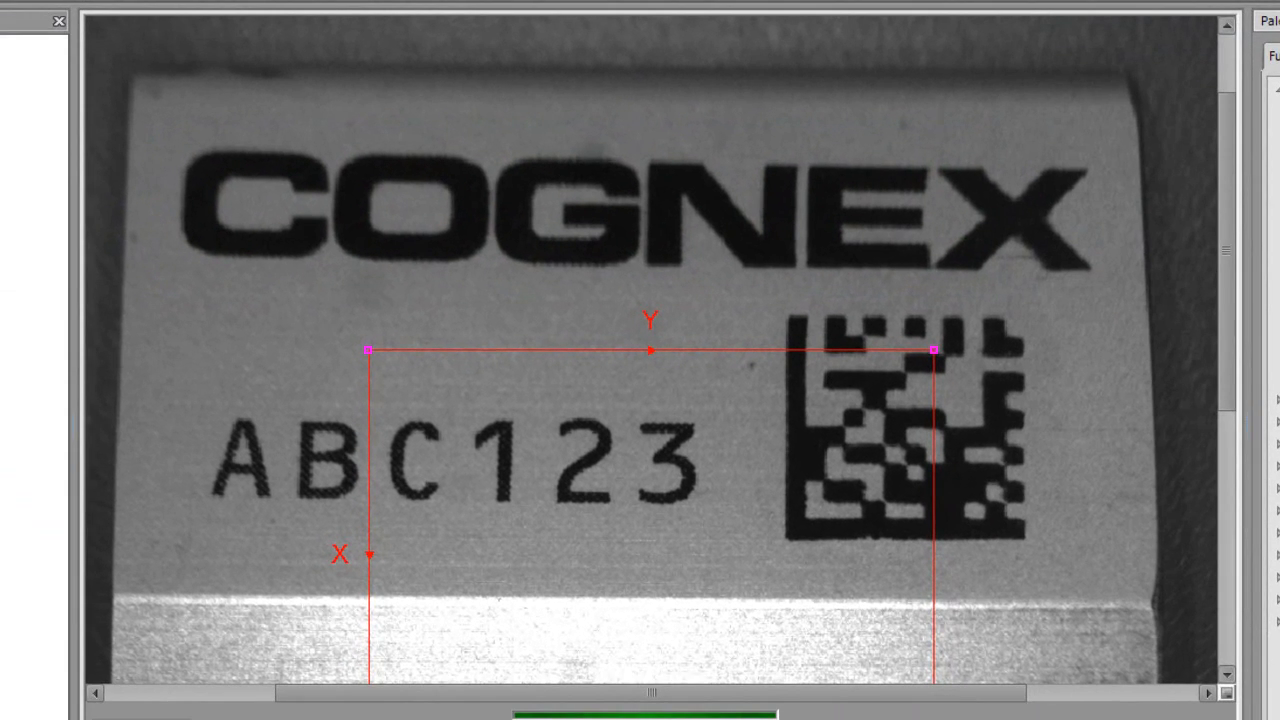
{"action": "scroll", "coordinate": [652, 350], "scroll_direction": "down", "scroll_amount": 3}
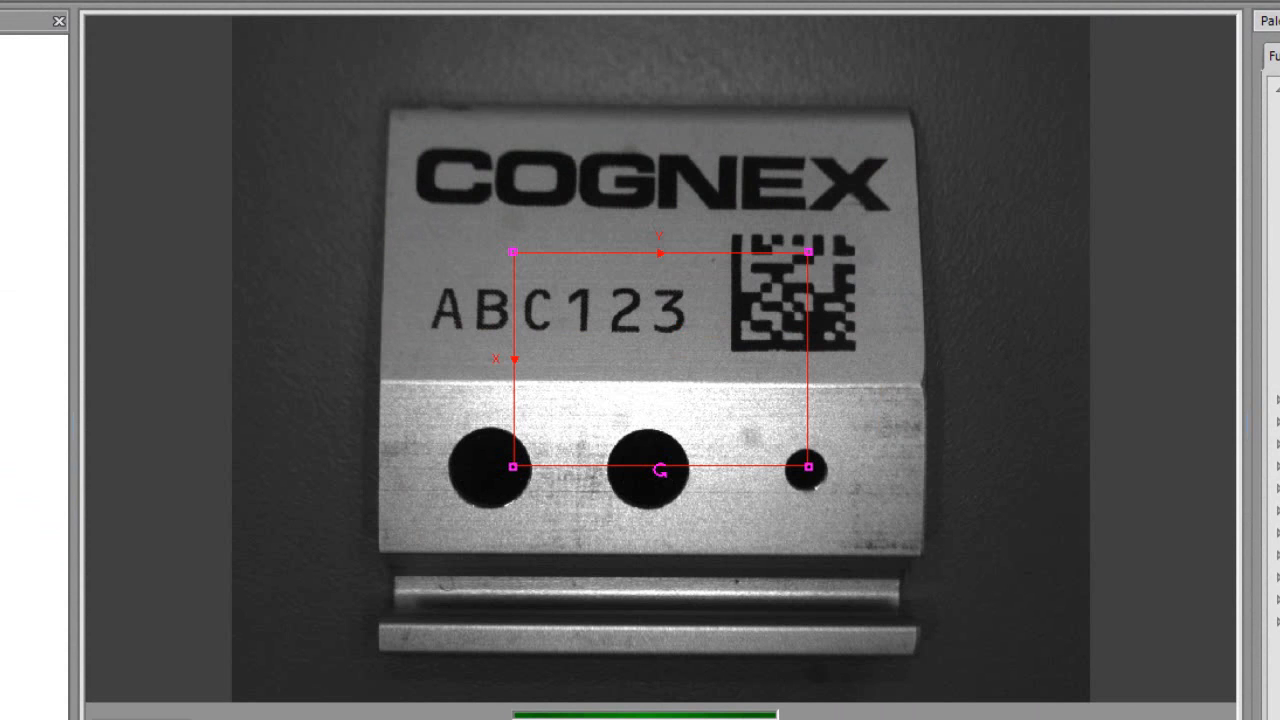
{"action": "left_click_drag", "start_coordinate": [614, 377], "coordinate": [357, 169]}
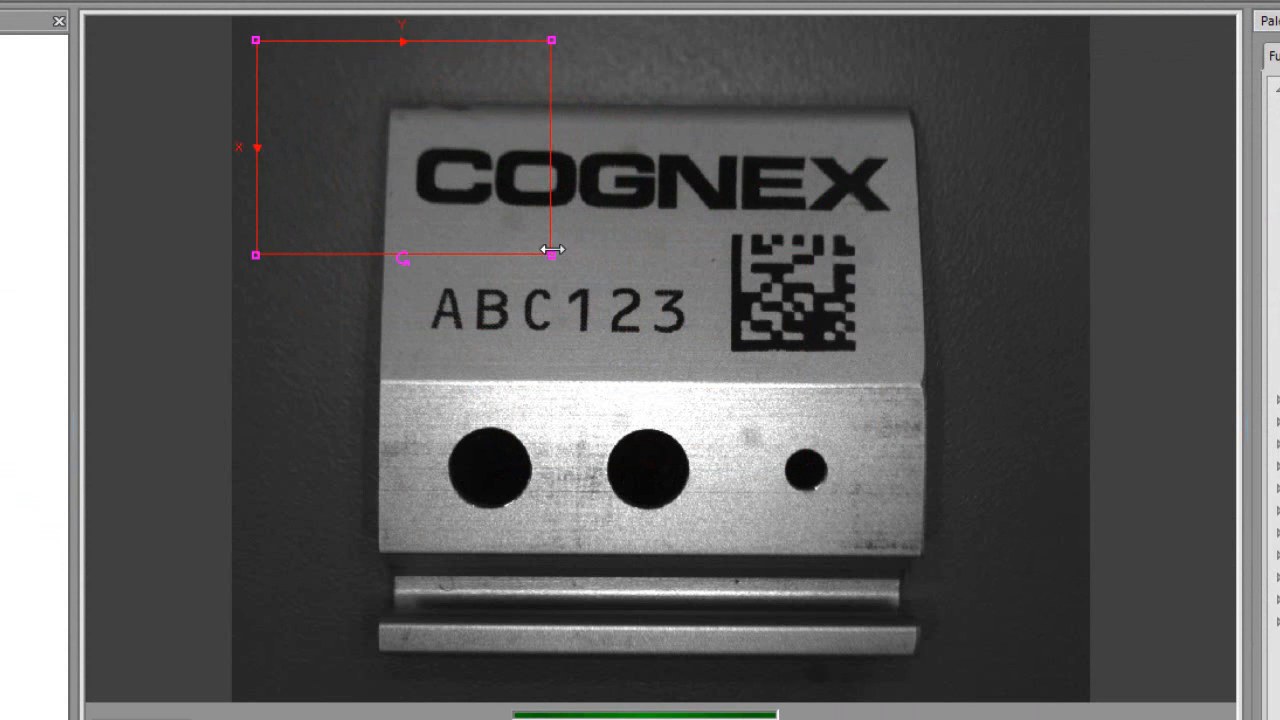
{"action": "left_click_drag", "start_coordinate": [552, 250], "coordinate": [1057, 345]}
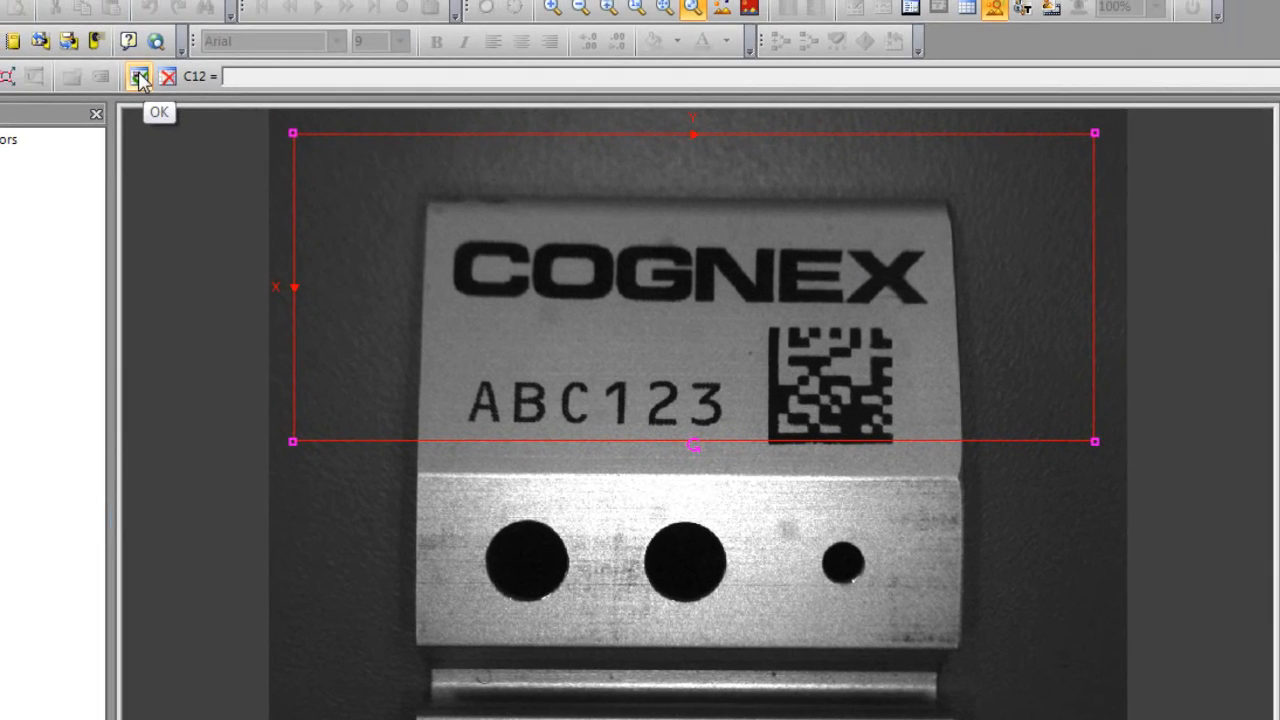
{"action": "left_click", "coordinate": [138, 75]}
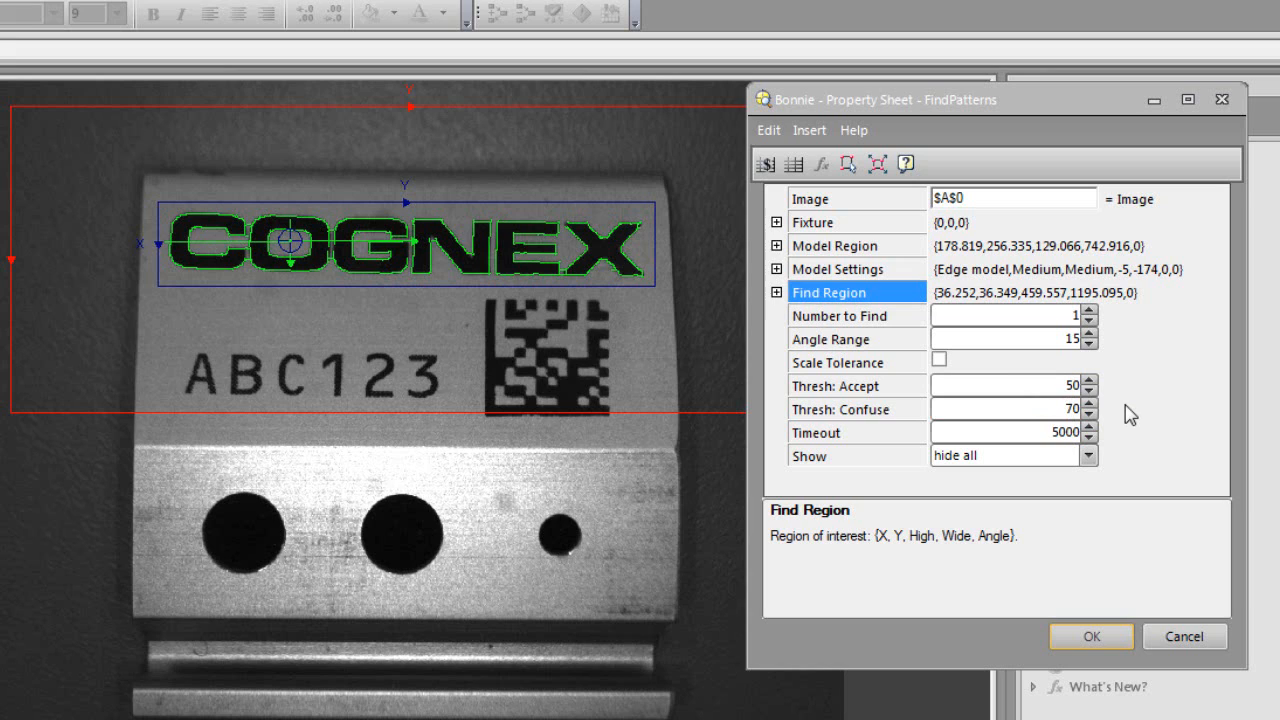
- Set FindPatterns to show input and result graphics, and accept the property sheet
{"action": "left_click", "coordinate": [1089, 457]}
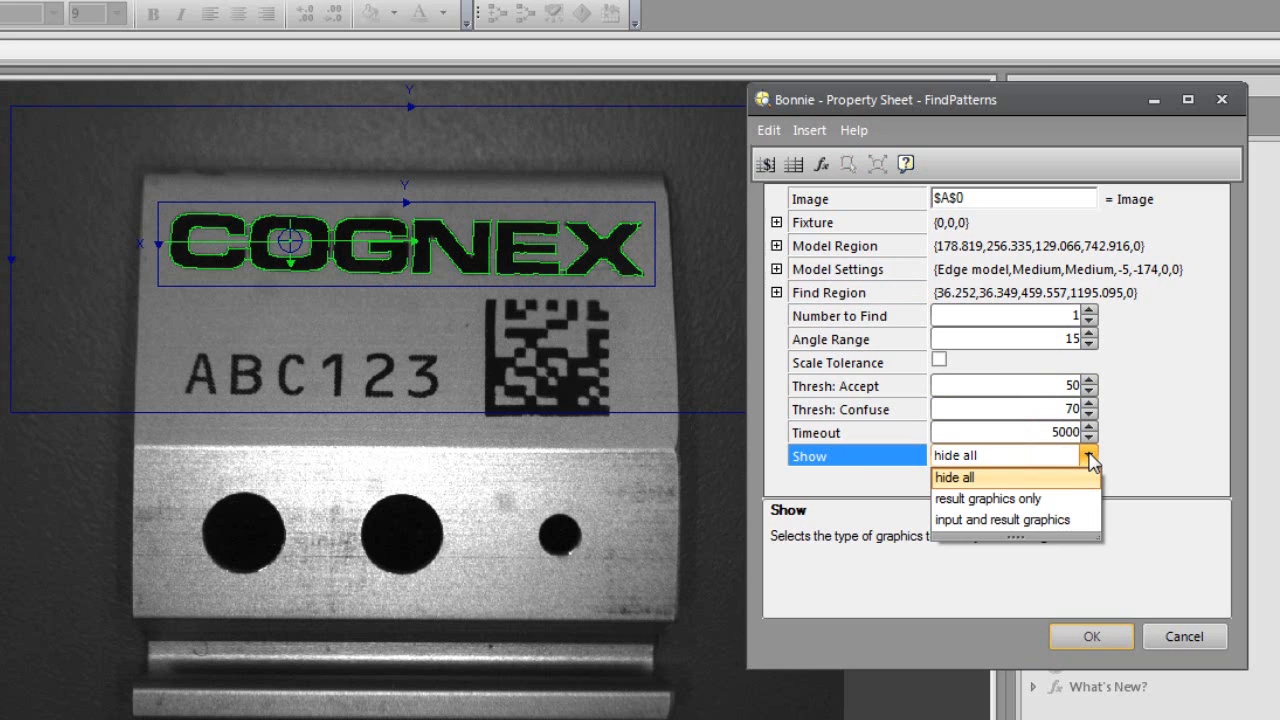
{"action": "left_click", "coordinate": [1043, 522]}
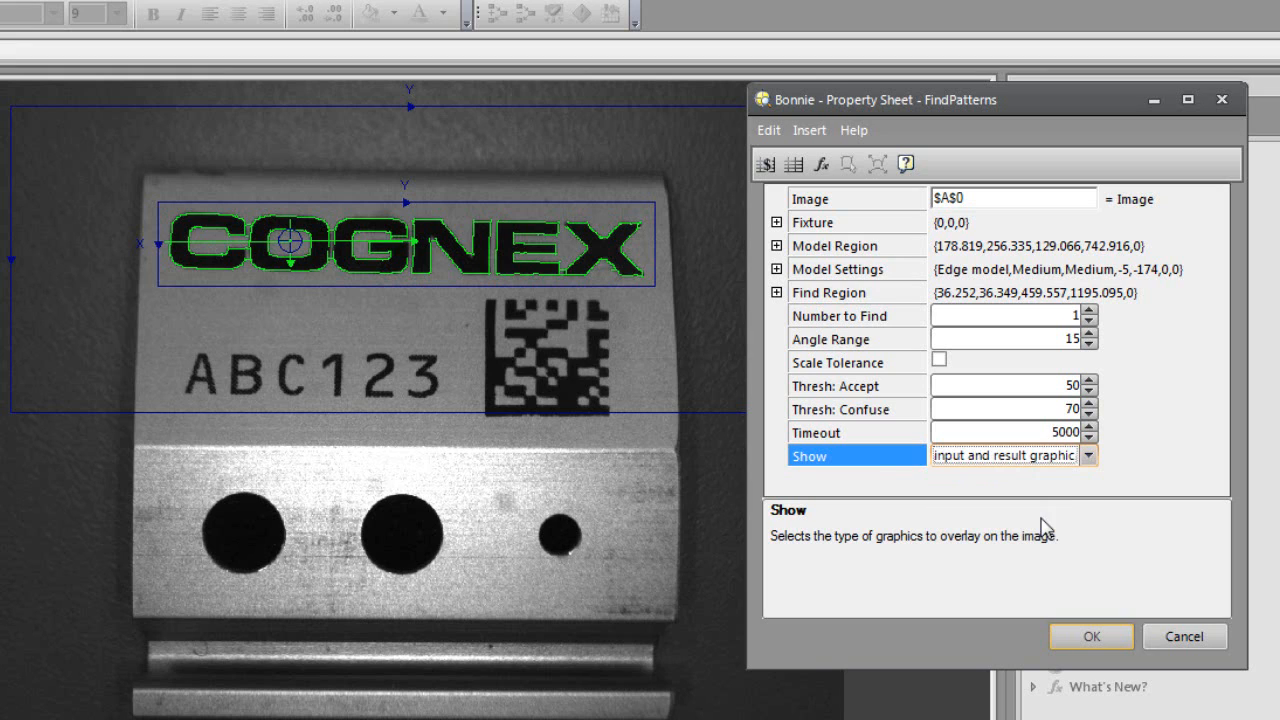
{"action": "left_click", "coordinate": [1092, 637]}
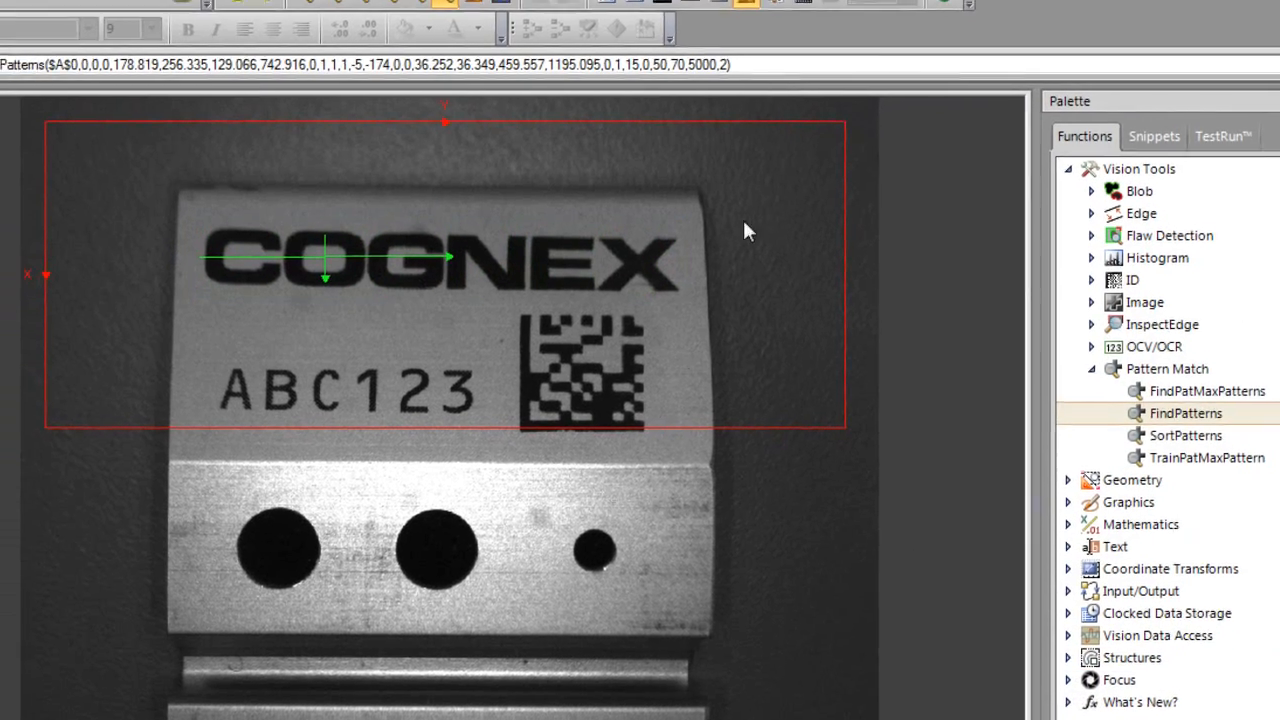
- Run the sensor online, compare the pattern results in row 12 with the live image, and take the sensor offline
{"action": "left_click", "coordinate": [802, 31]}
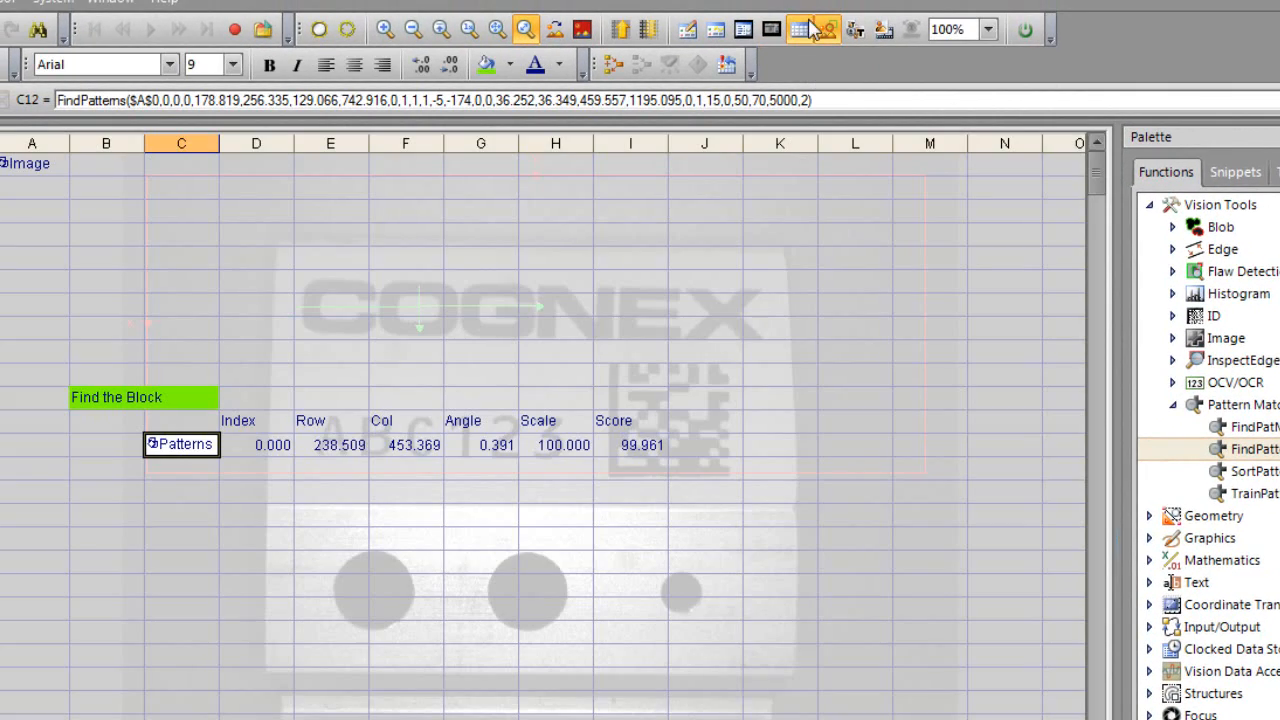
{"action": "left_click", "coordinate": [810, 28]}
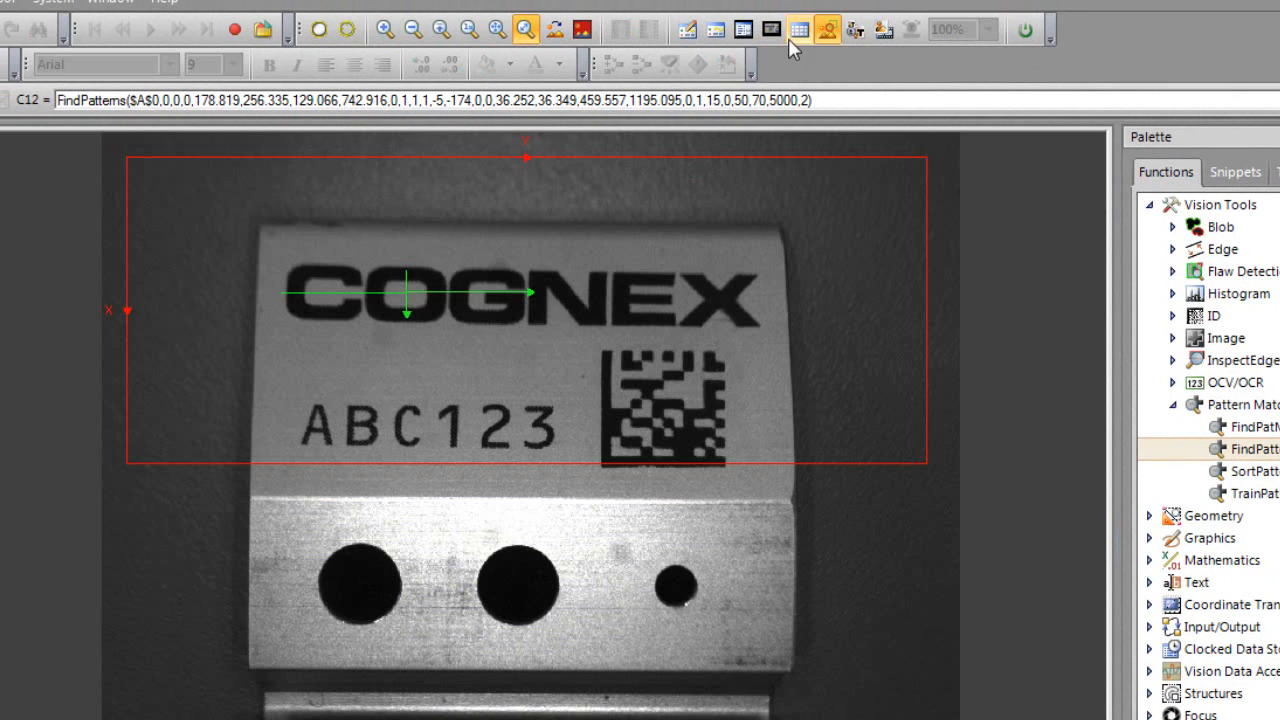
{"action": "left_click", "coordinate": [800, 30]}
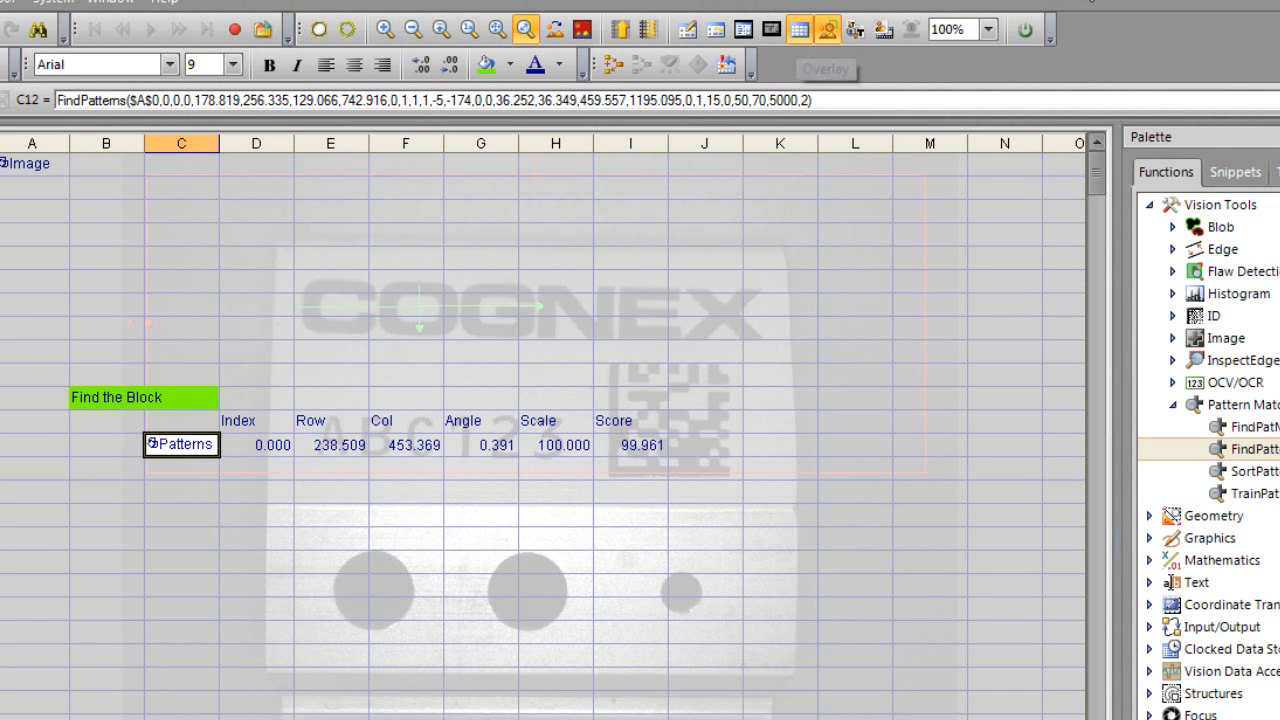
{"action": "left_click", "coordinate": [1027, 31]}
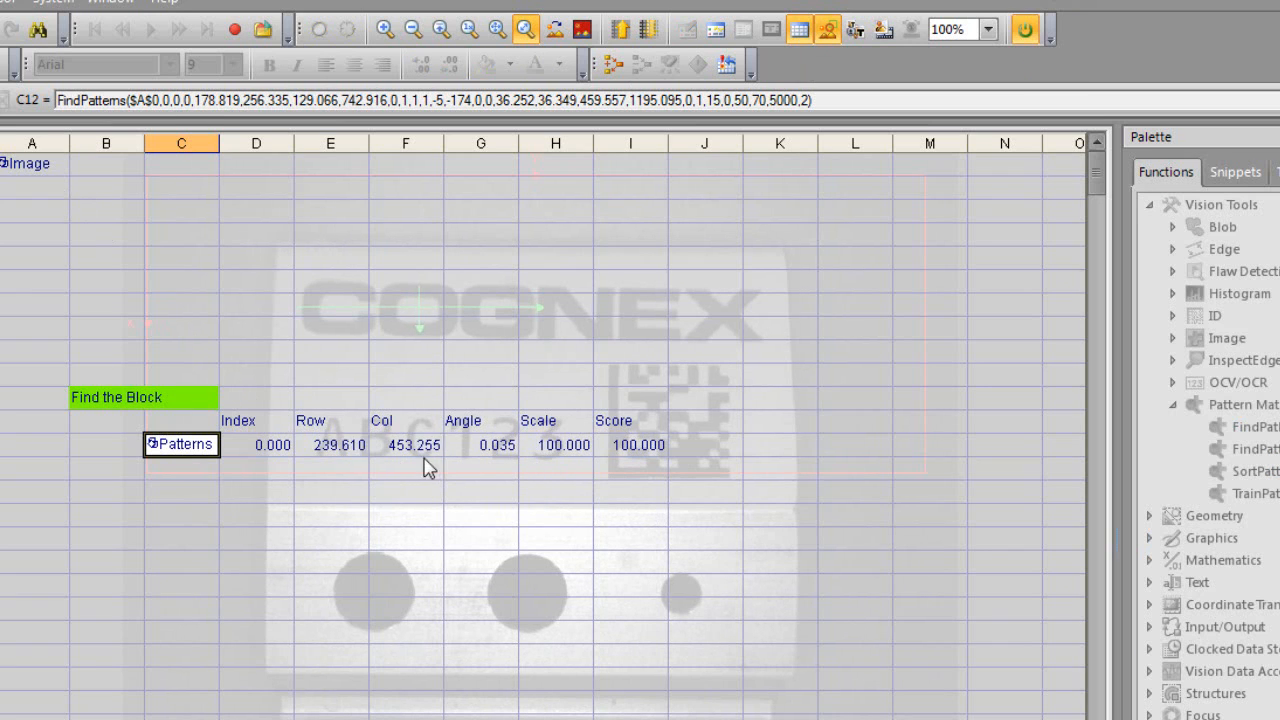
{"action": "left_click", "coordinate": [799, 34]}
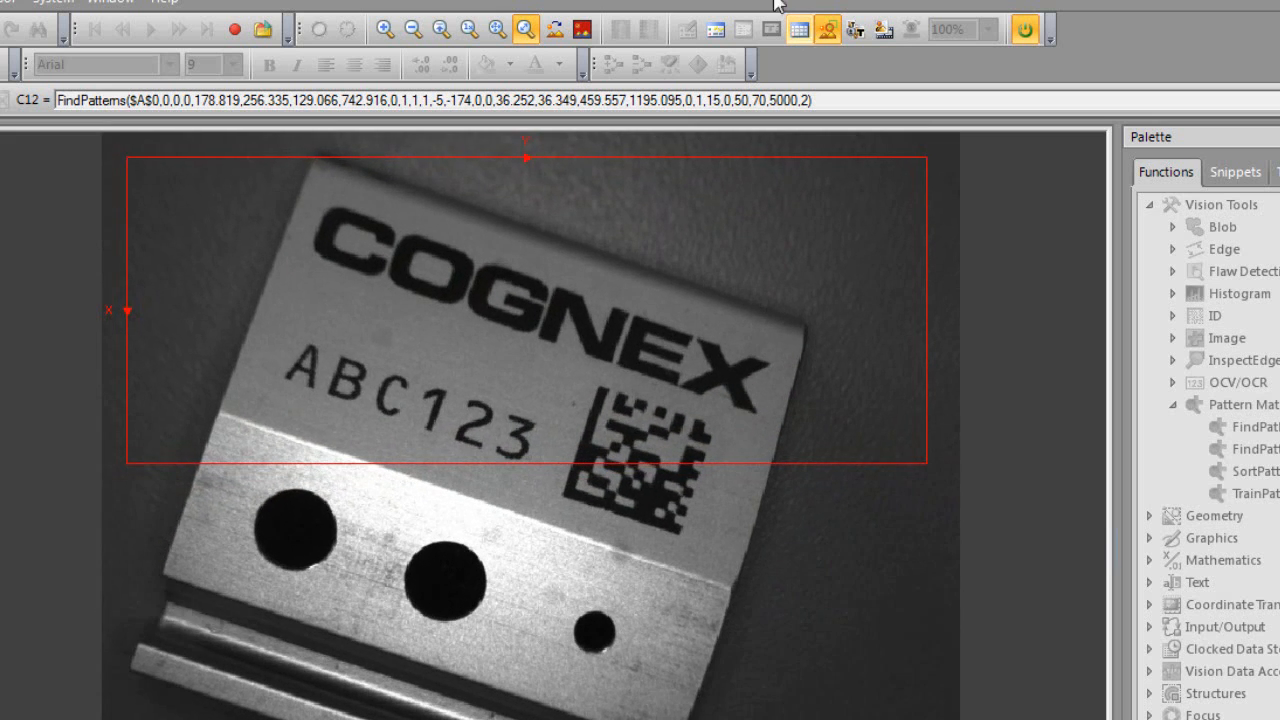
{"action": "left_click", "coordinate": [805, 32]}
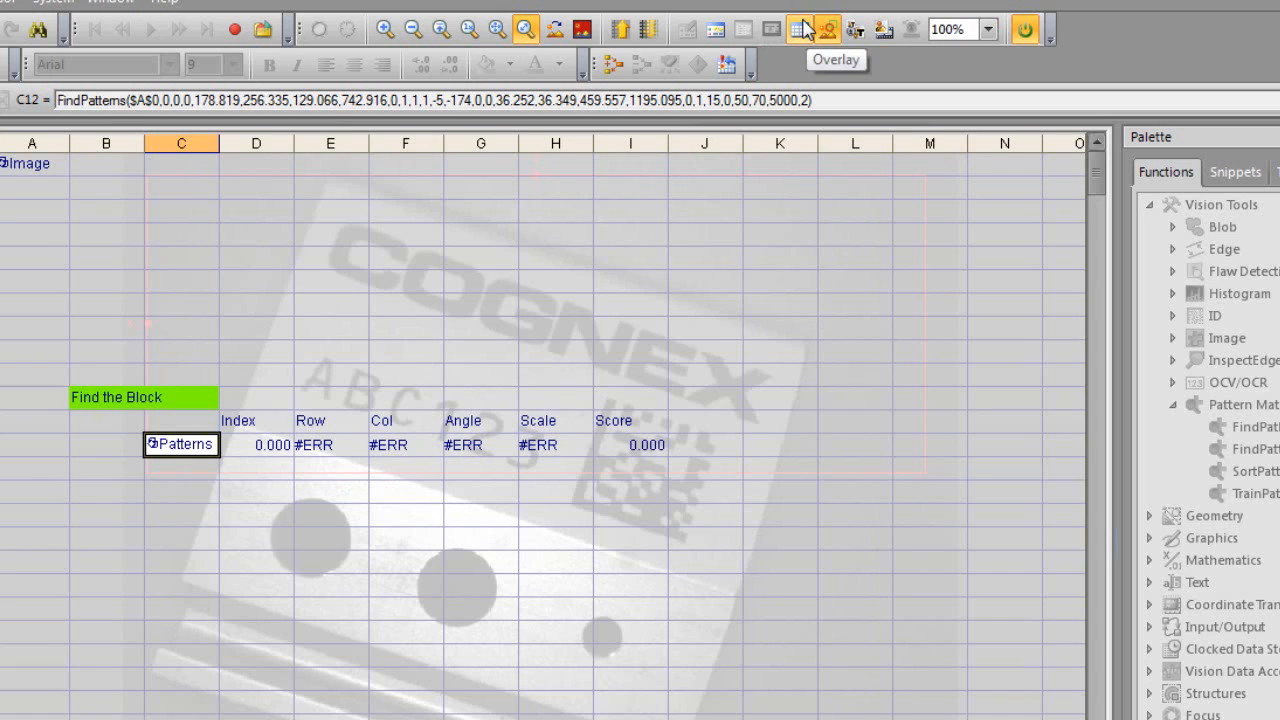
{"action": "left_click", "coordinate": [800, 32]}
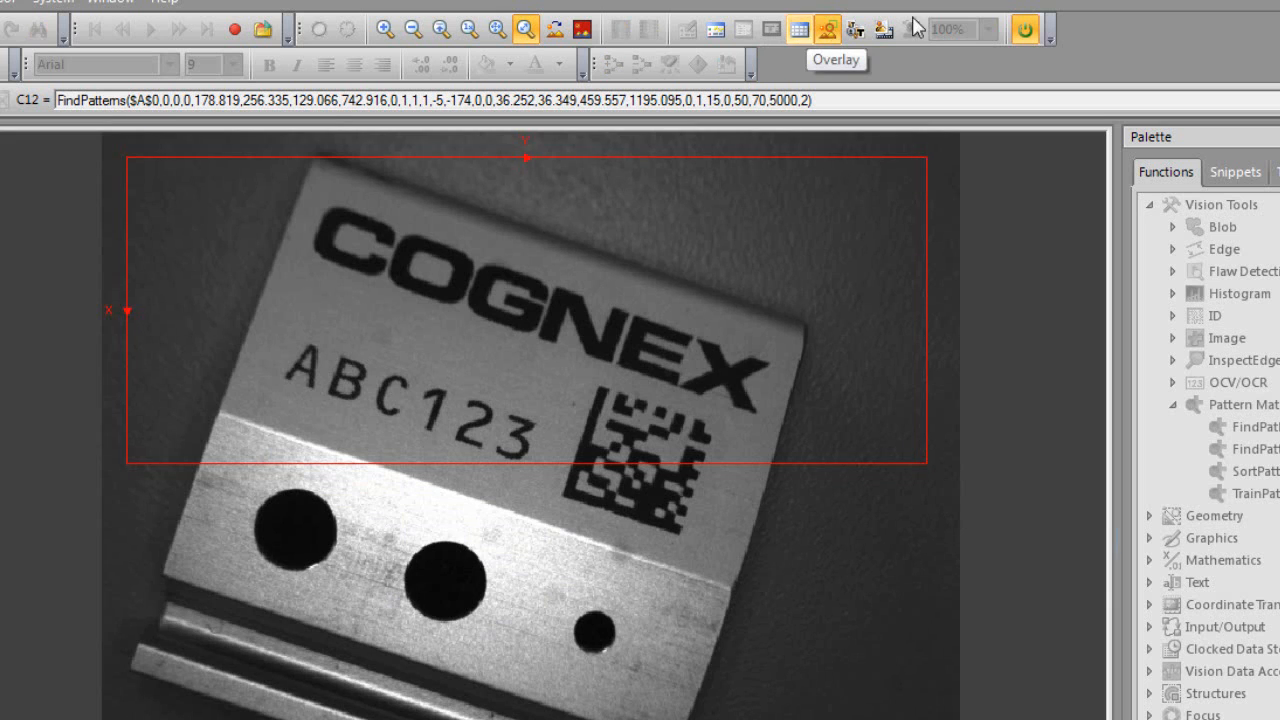
{"action": "left_click", "coordinate": [828, 31]}
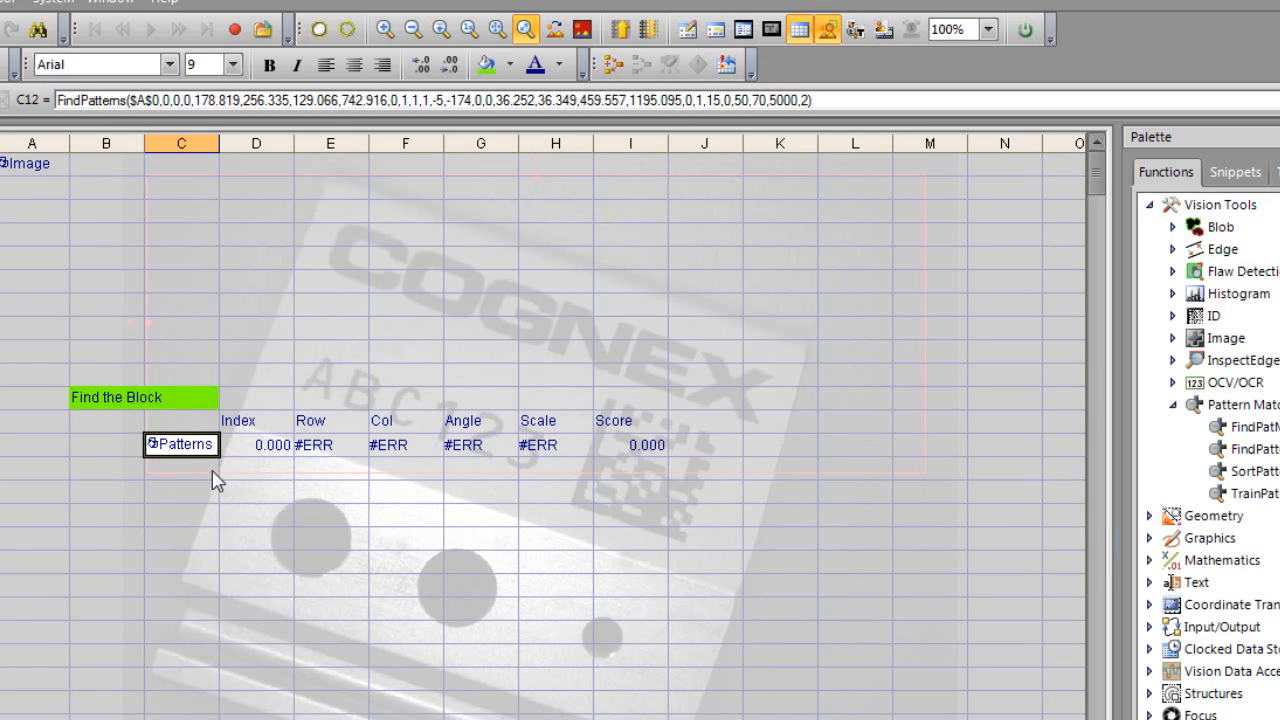
- Increase the graphics line width in the cell format of the Patterns cell C12
{"action": "right_click", "coordinate": [190, 449]}
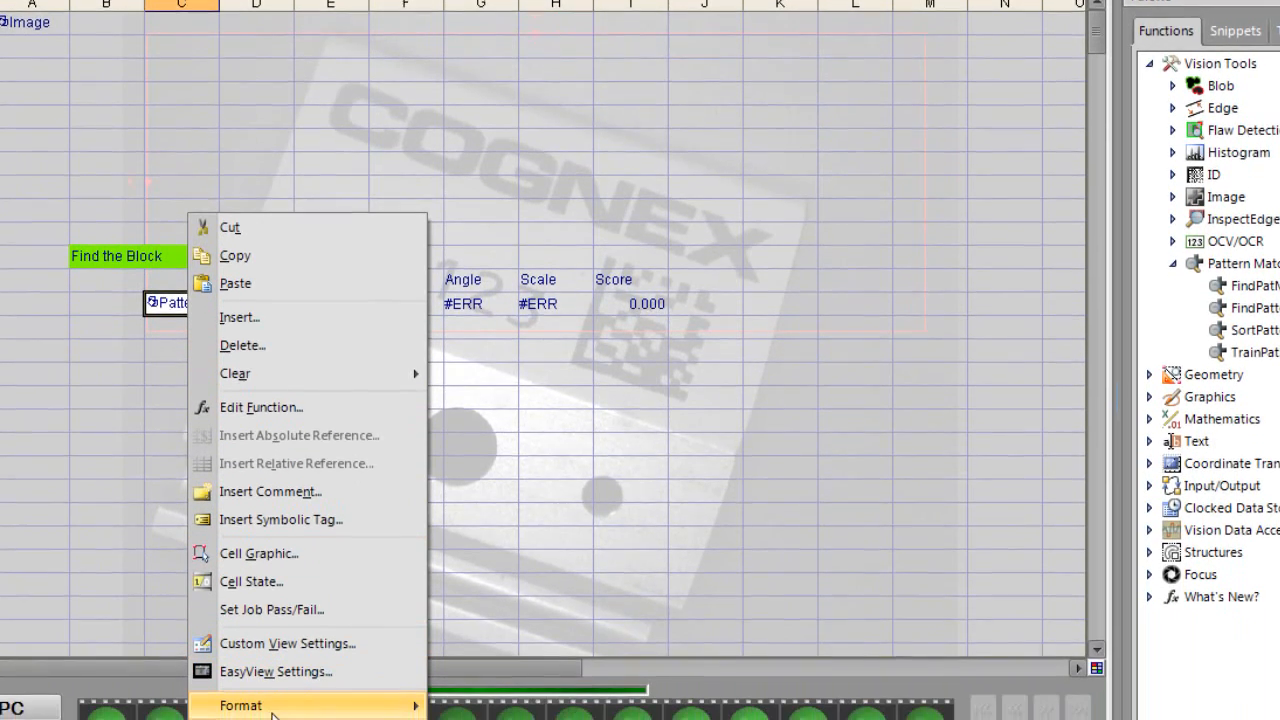
{"action": "mouse_move", "coordinate": [288, 719]}
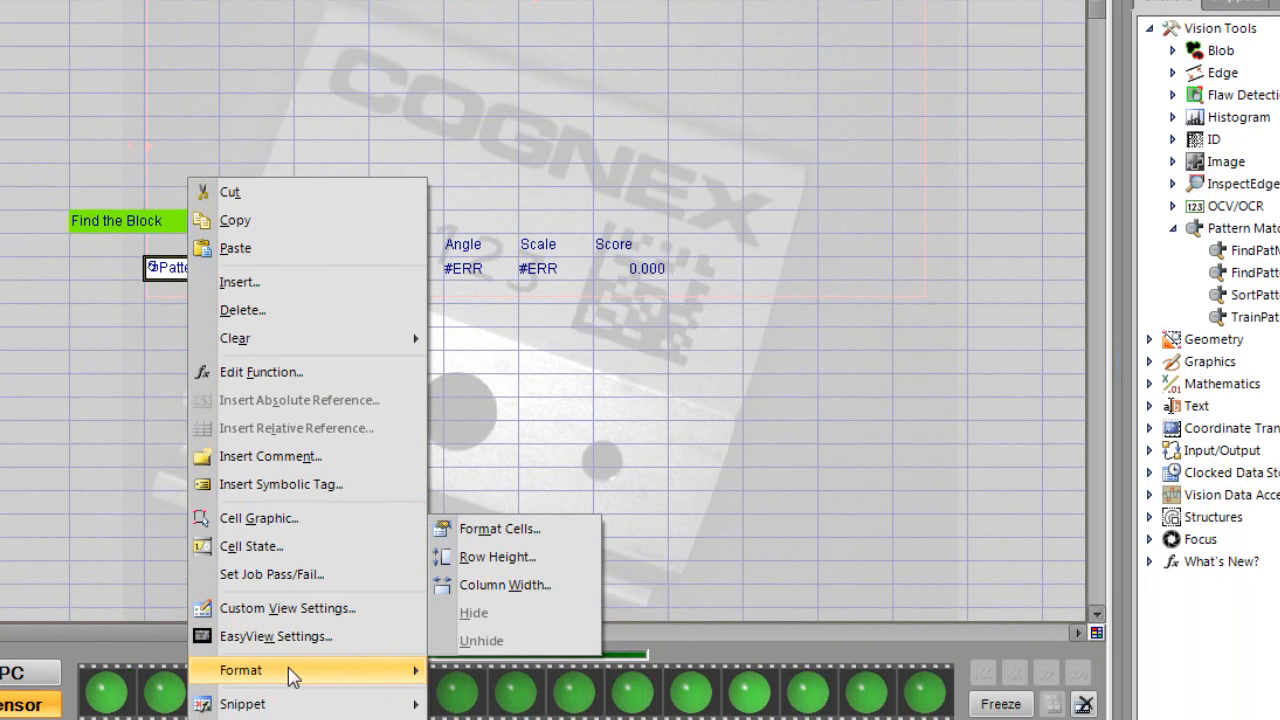
{"action": "left_click", "coordinate": [545, 528]}
{"action": "left_click", "coordinate": [768, 152]}
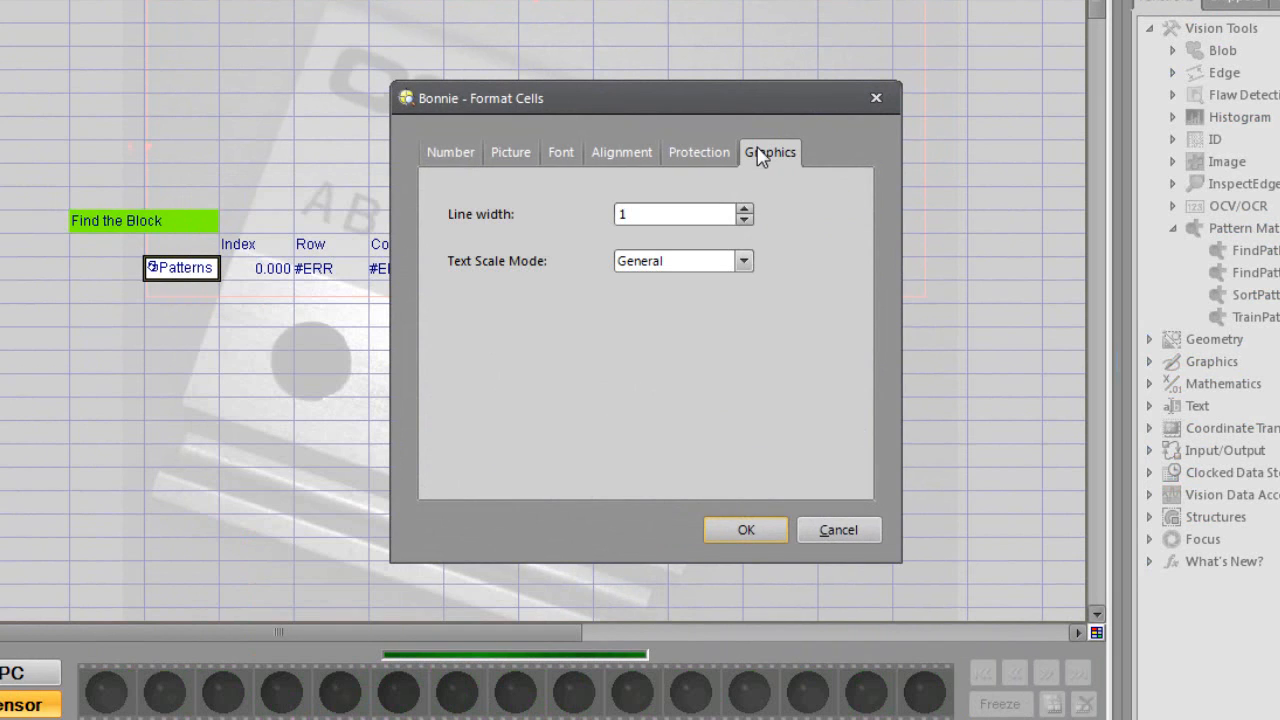
{"action": "left_click", "coordinate": [746, 530]}
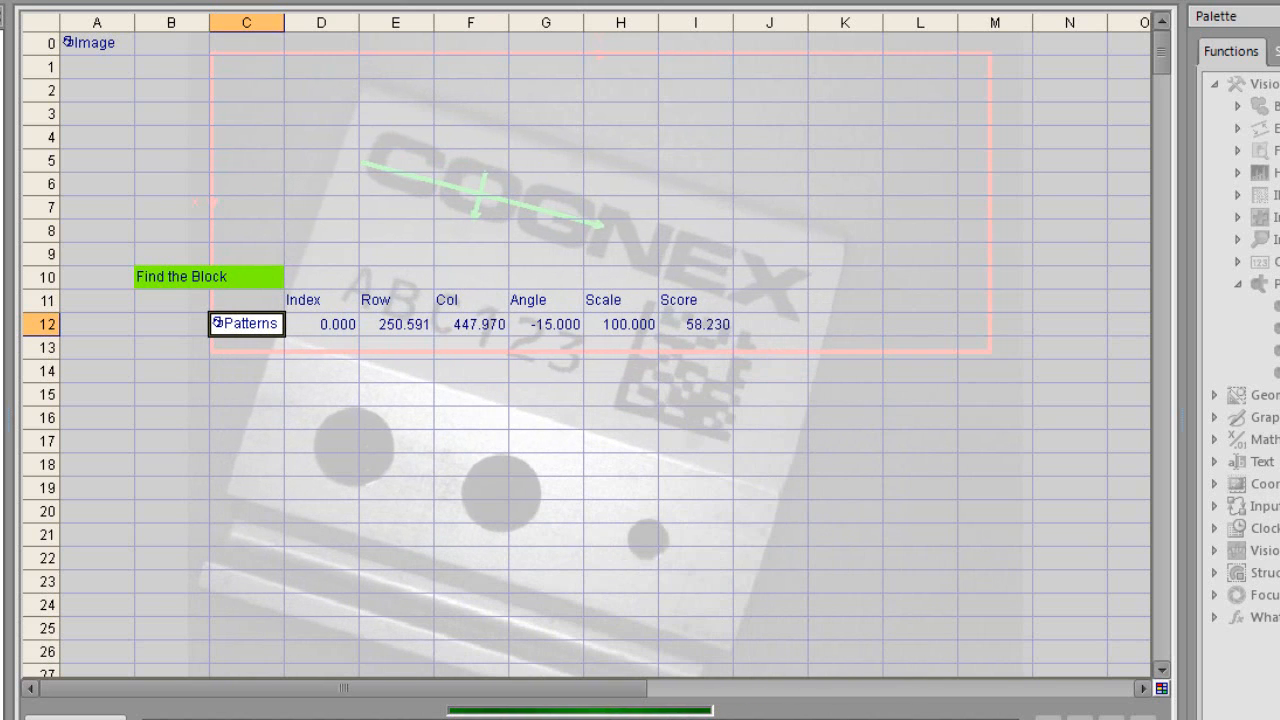
- Examine the match graphics and score on the rotated block with and without the spreadsheet overlay, and take the sensor offline
{"action": "key", "text": "F9"}
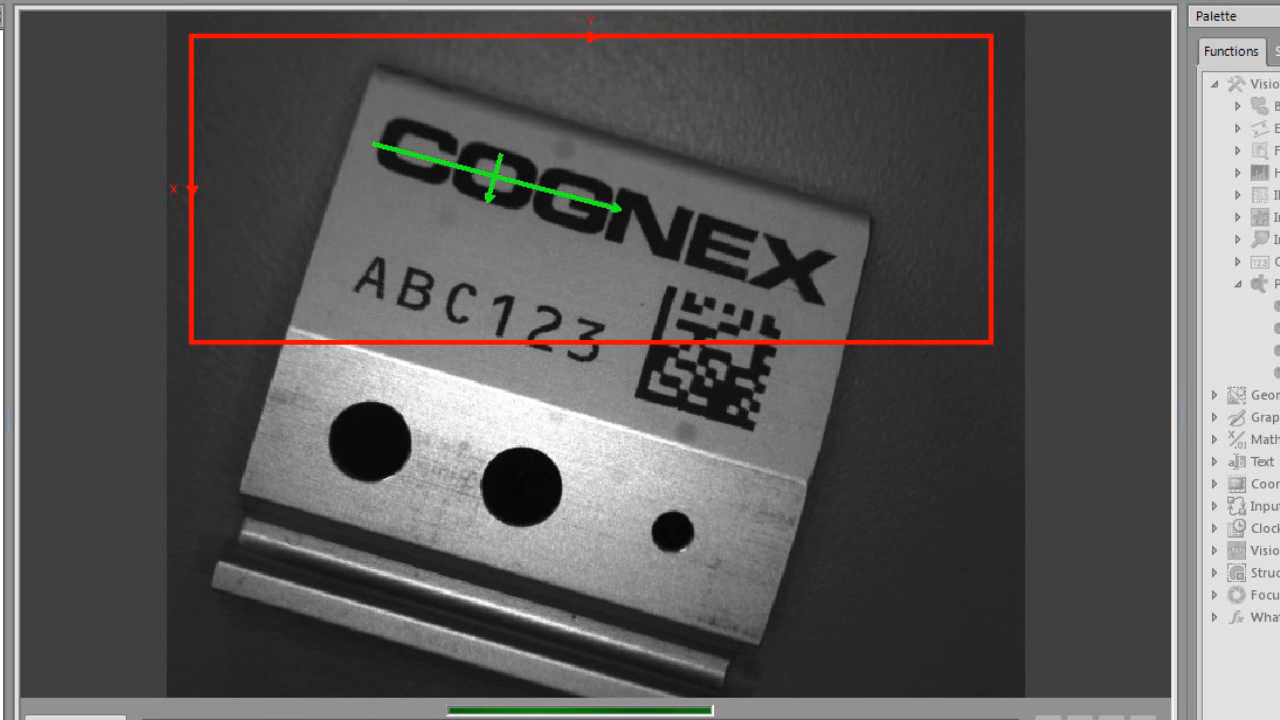
{"action": "key", "text": "F9"}
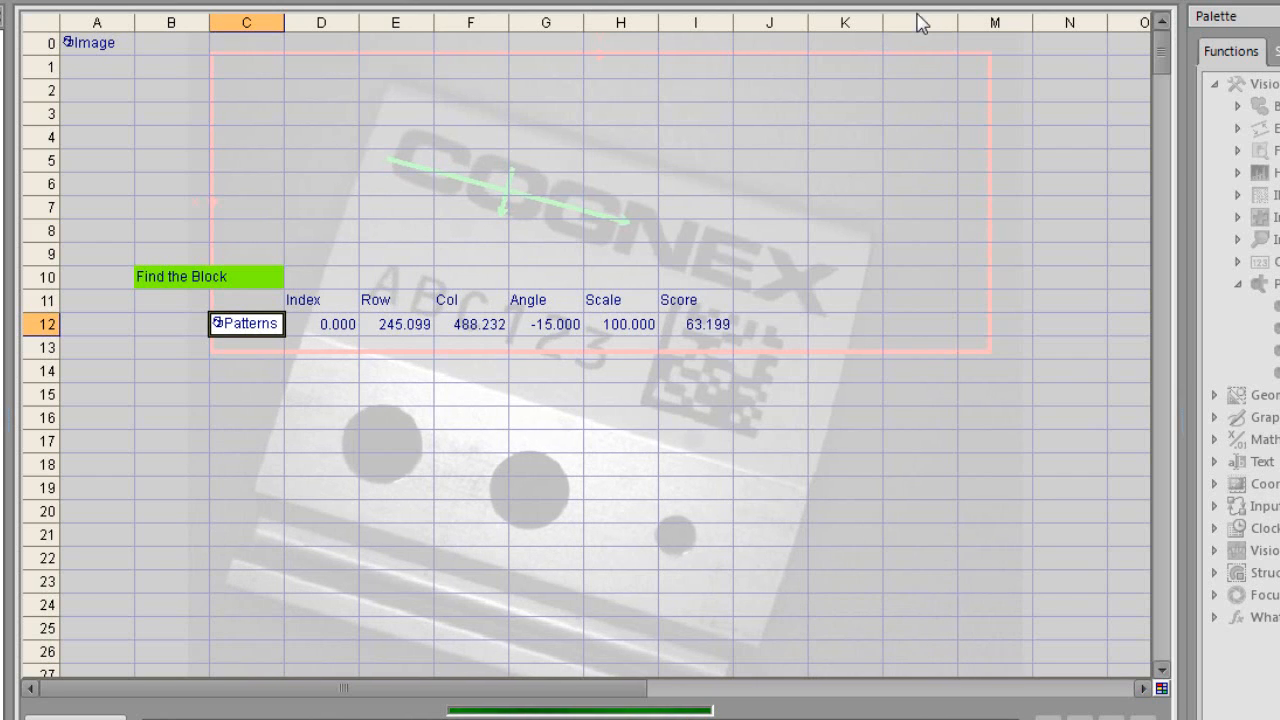
{"action": "key", "text": "F9"}
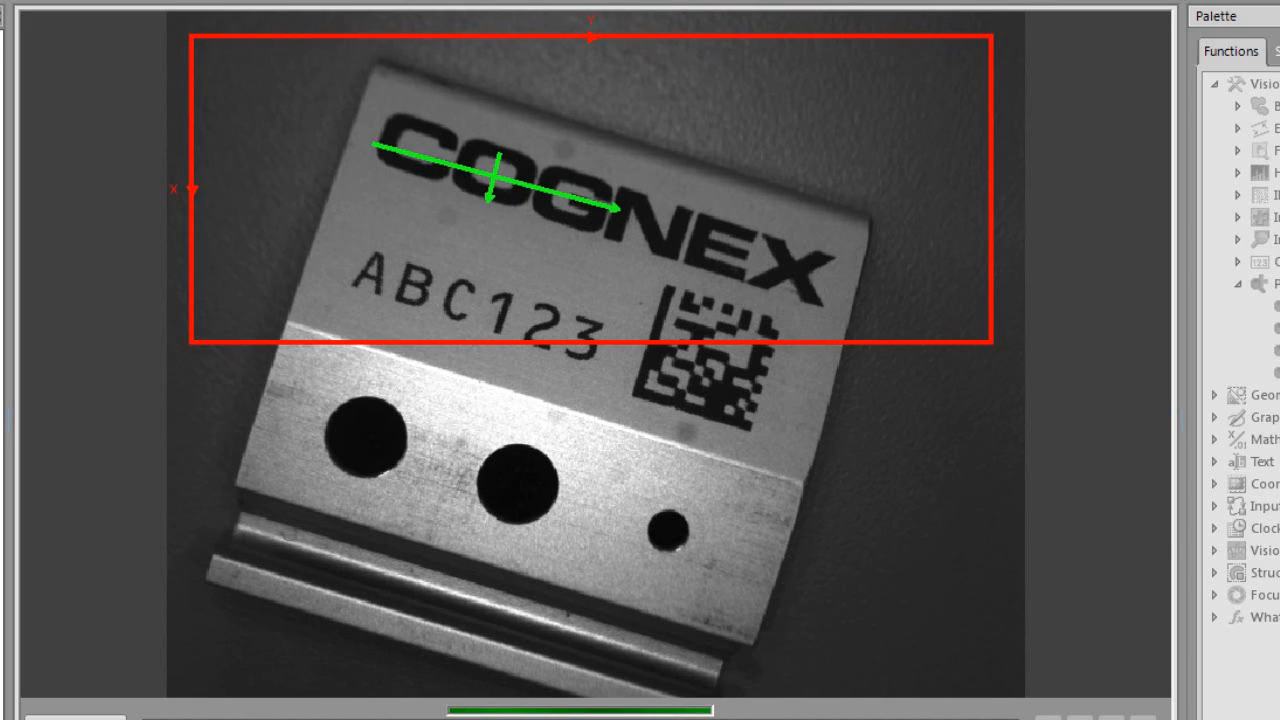
{"action": "key", "text": "F9"}
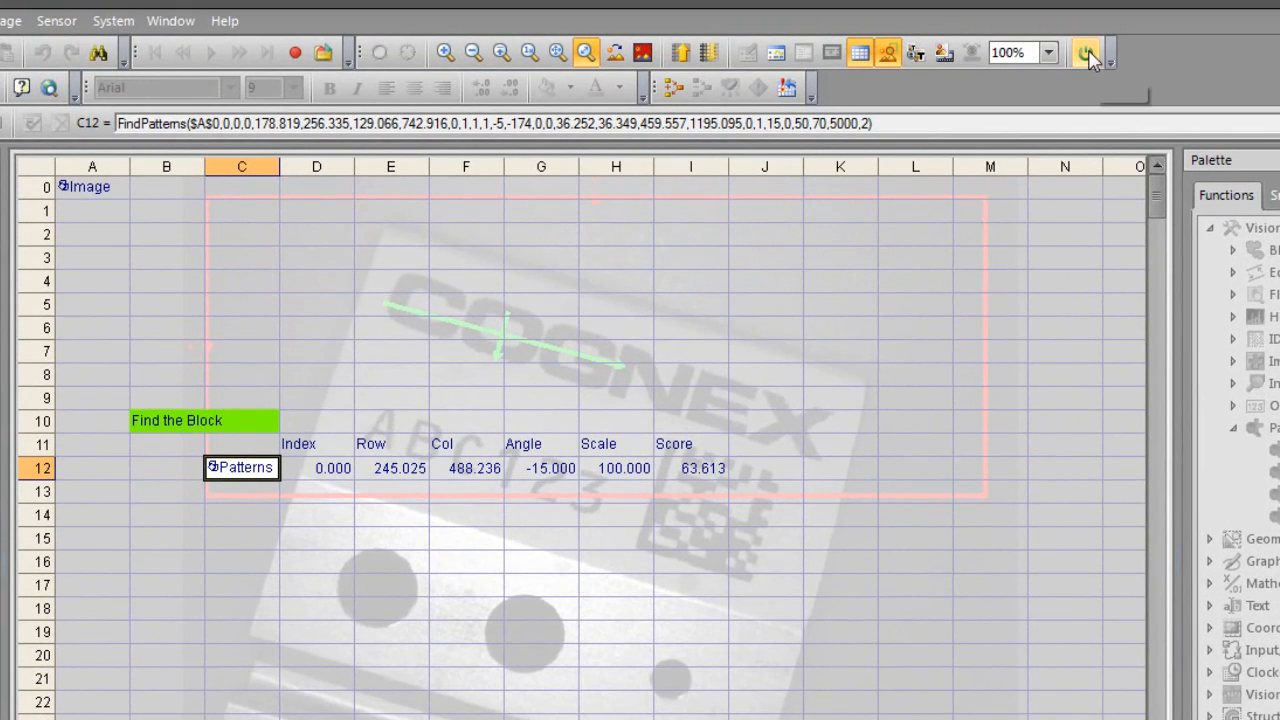
{"action": "left_click", "coordinate": [1088, 54]}
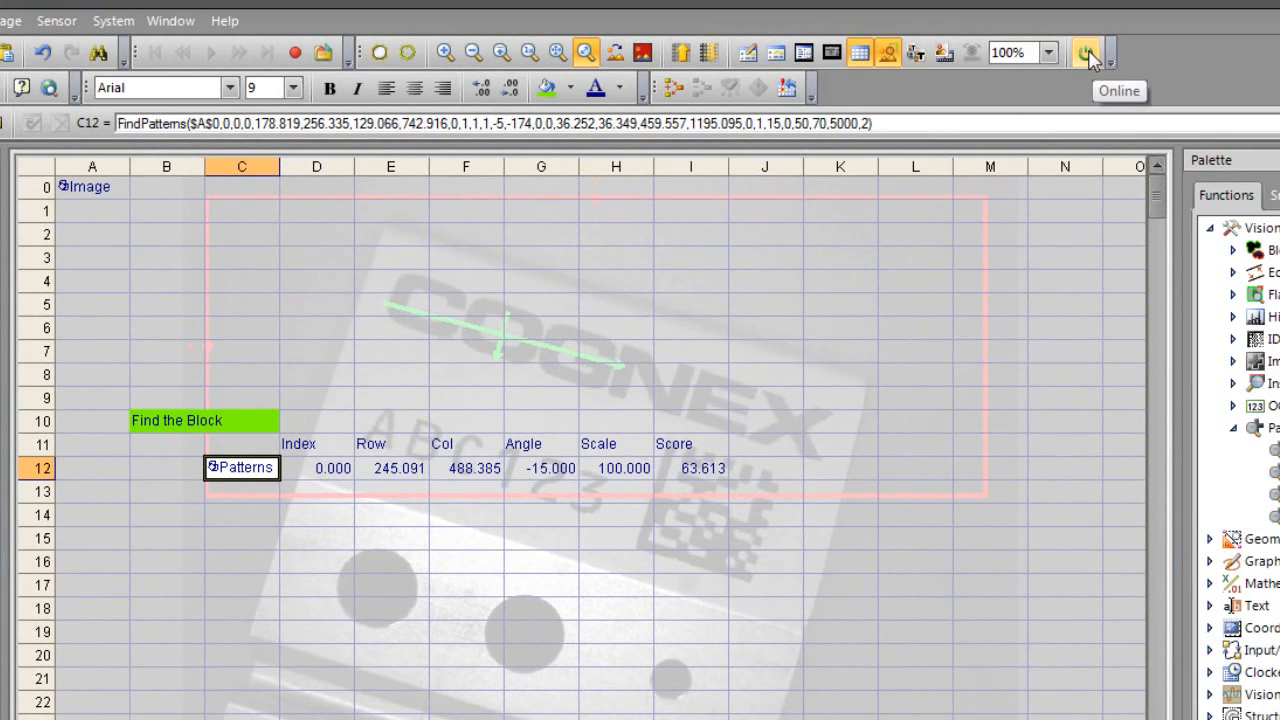
- Label cell K11 as Logic and give it a light blue background fill
{"action": "left_click", "coordinate": [829, 446]}
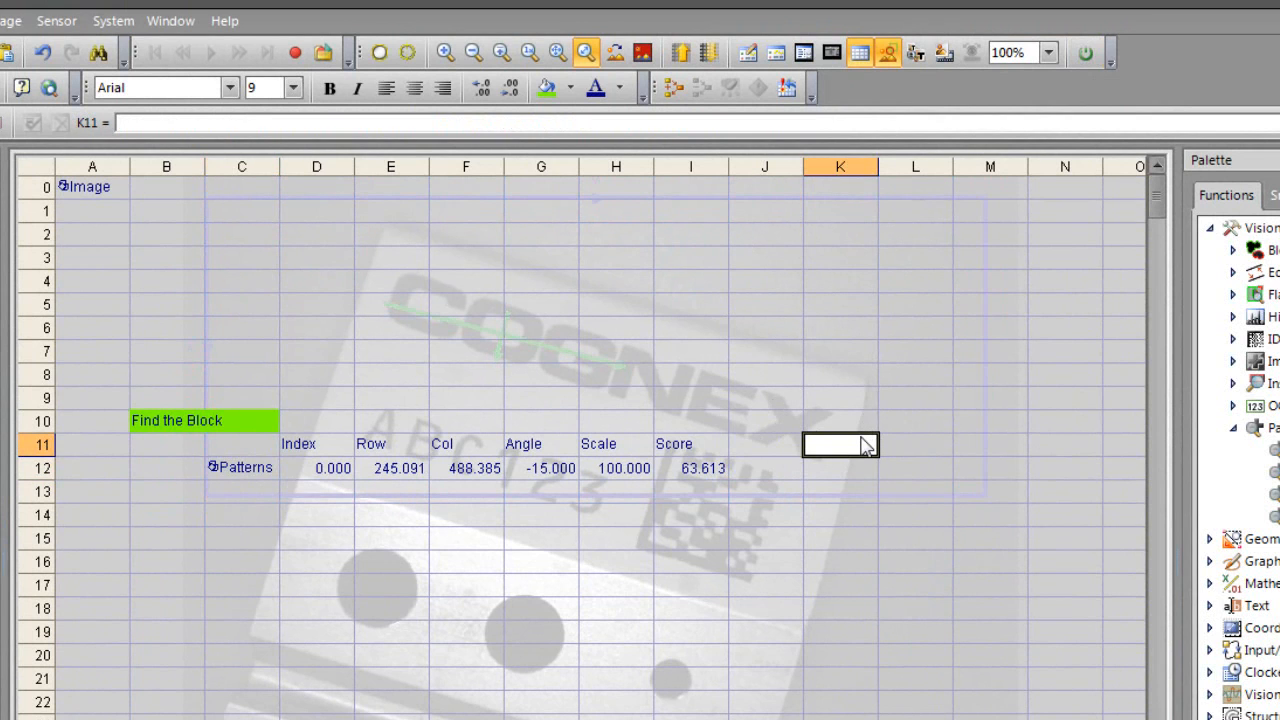
{"action": "type", "text": "'Logic"}
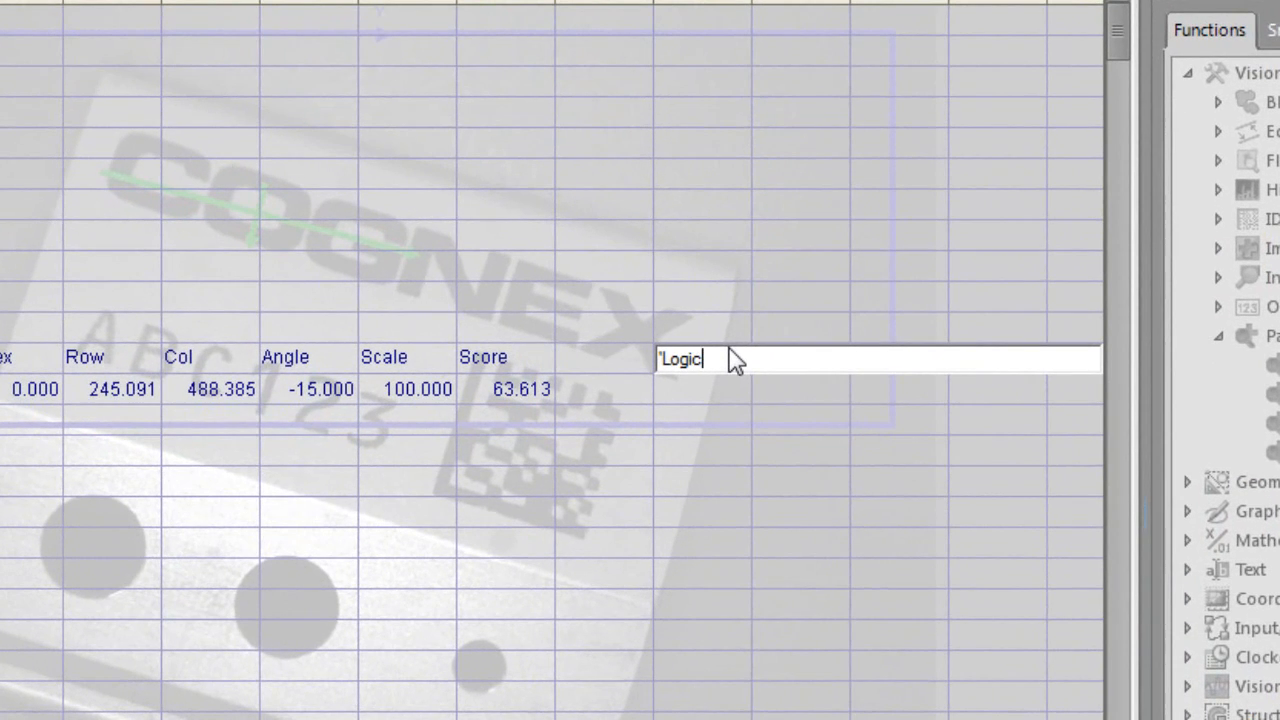
{"action": "key", "text": "Return"}
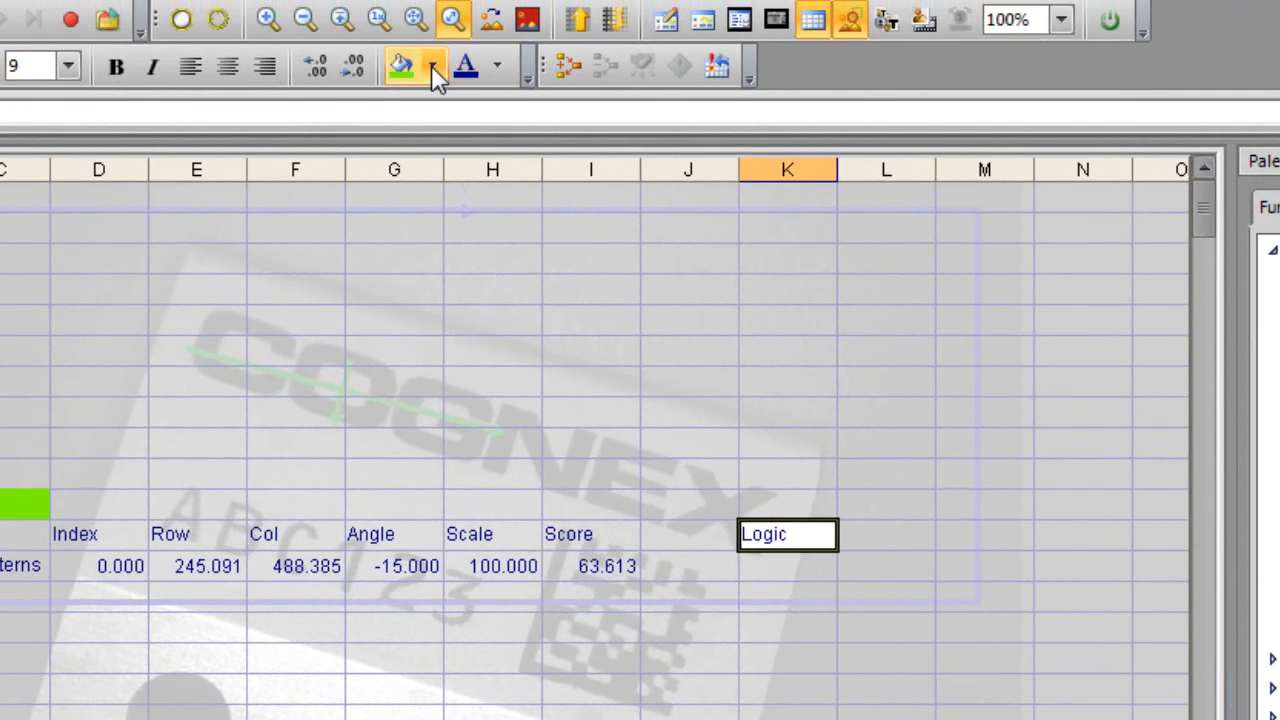
{"action": "left_click", "coordinate": [431, 65]}
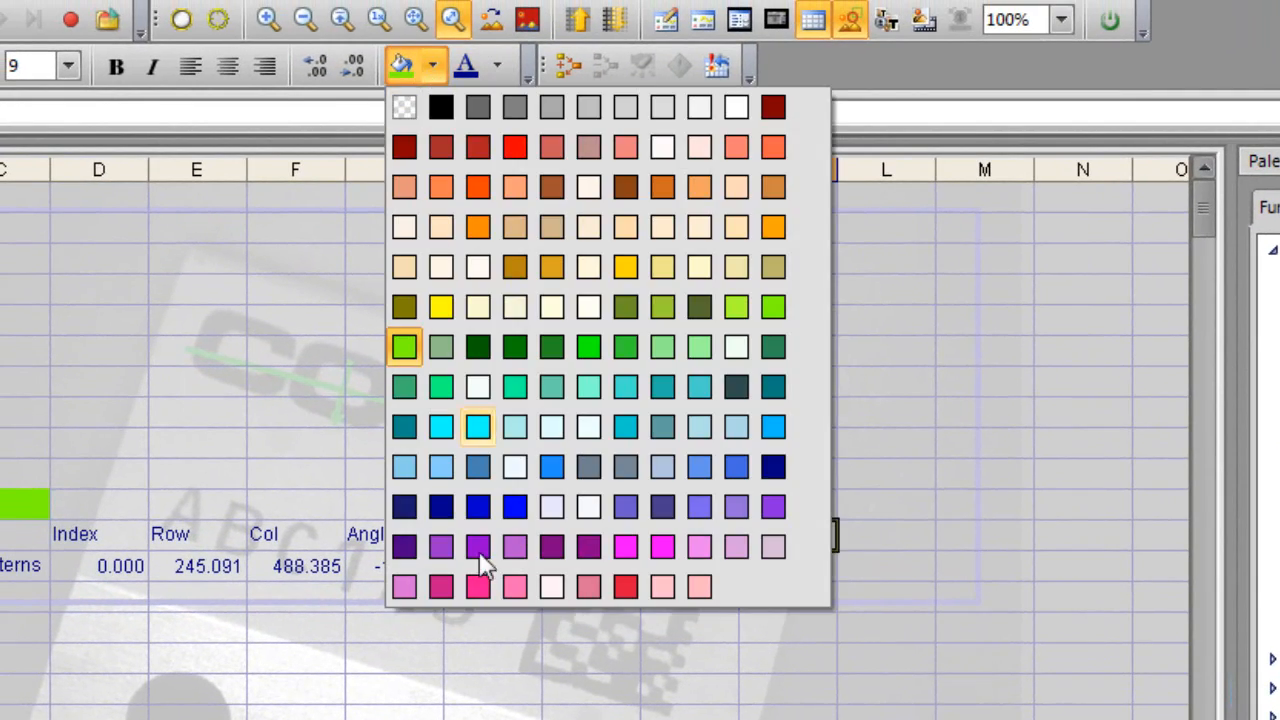
{"action": "left_click", "coordinate": [412, 466]}
- Start an If logic function in cell K12, directly below the Logic label
{"action": "left_click", "coordinate": [776, 570]}
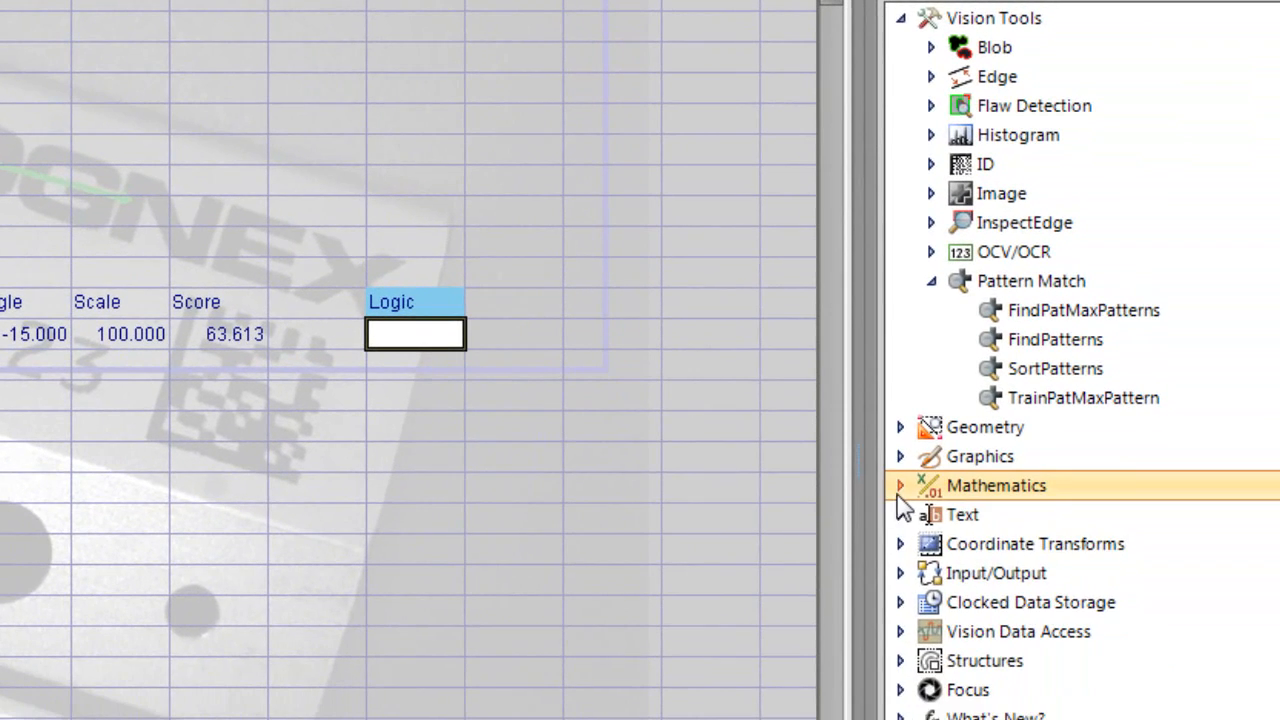
{"action": "left_click", "coordinate": [1272, 718]}
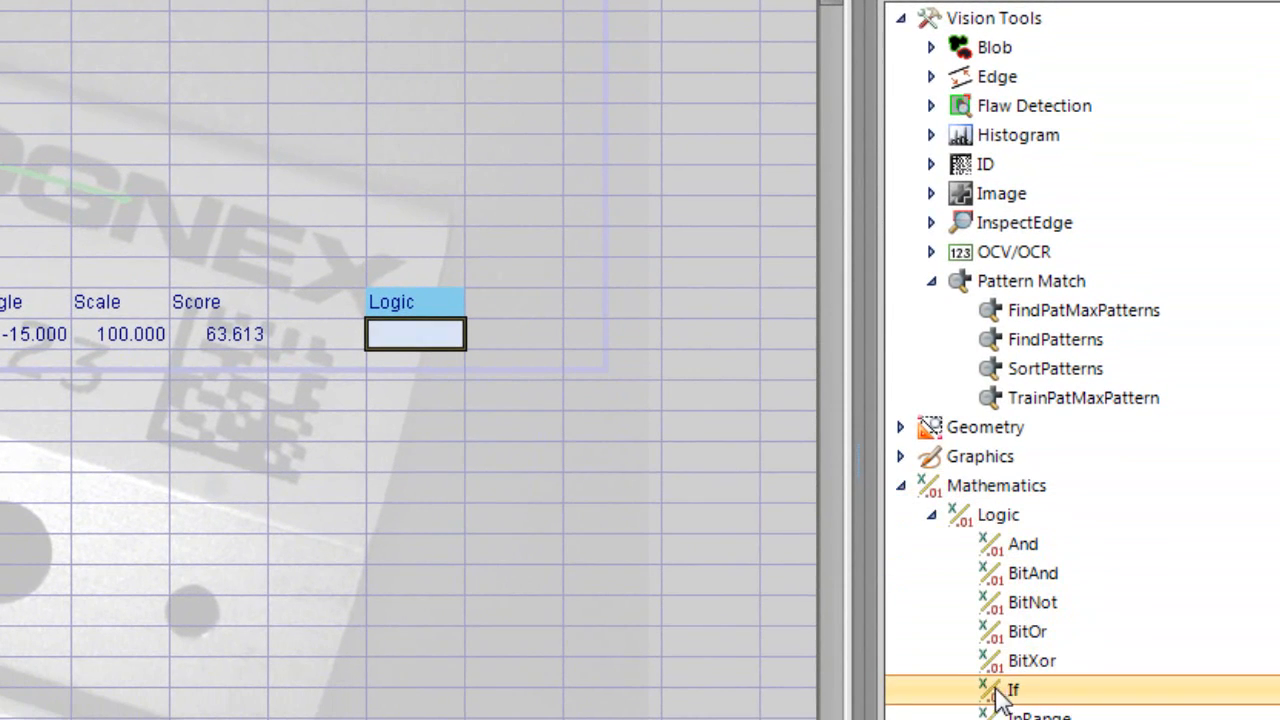
{"action": "left_click_drag", "start_coordinate": [1000, 695], "coordinate": [428, 342]}
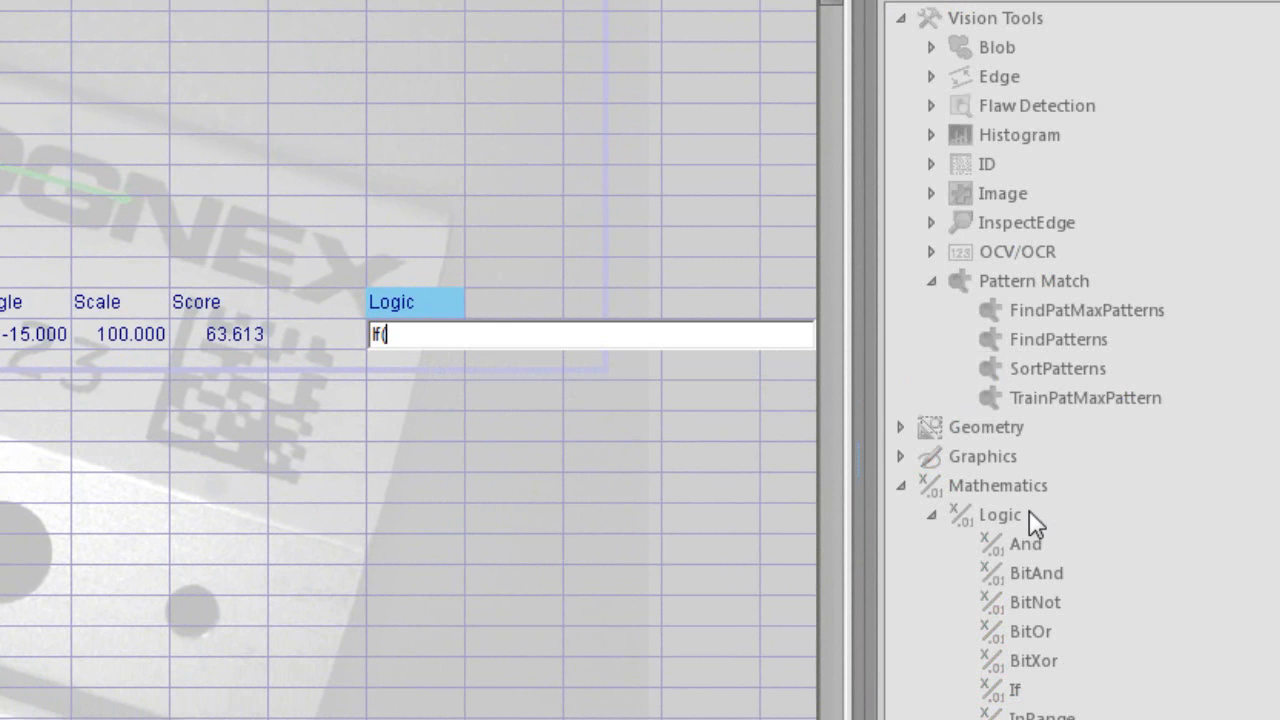
{"action": "left_click_drag", "start_coordinate": [1014, 690], "coordinate": [627, 372]}
{"action": "mouse_move", "coordinate": [397, 331]}
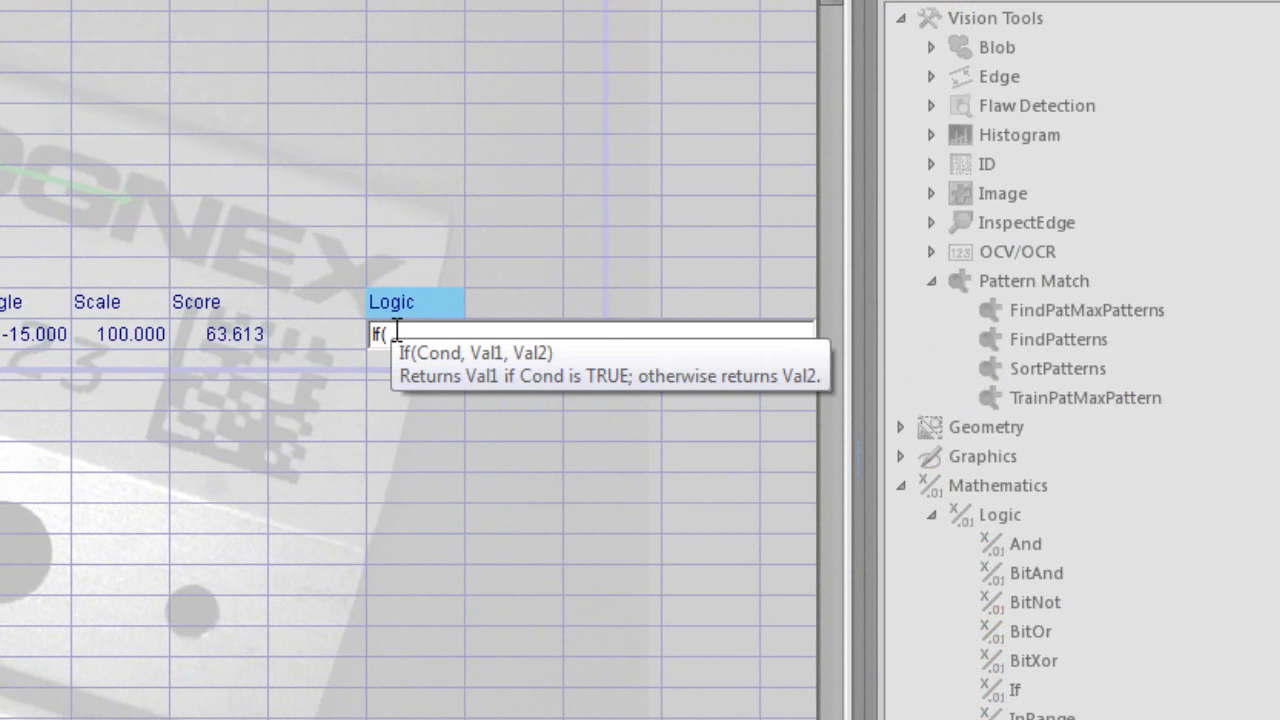
- Complete the K12 formula as If(I12>85,1,0), so it returns 1 for a pattern score above 85 and 0 otherwise
{"action": "left_click", "coordinate": [217, 332]}
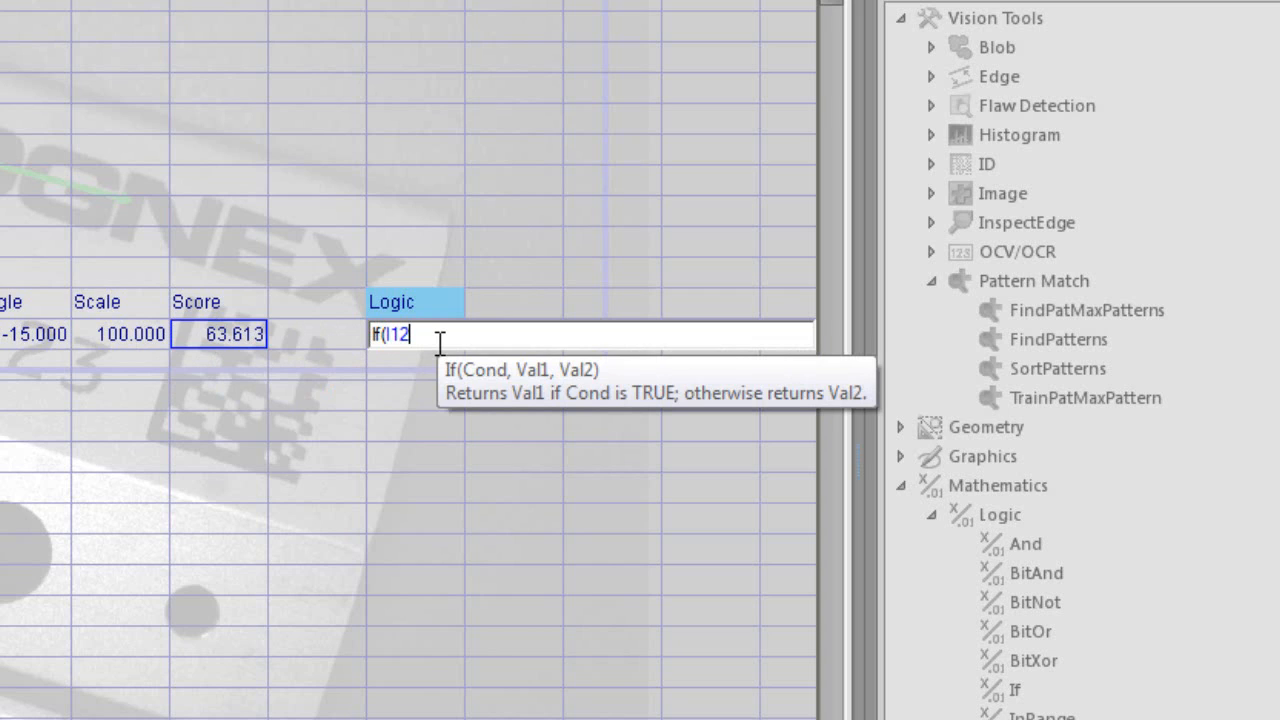
{"action": "type", "text": ">"}
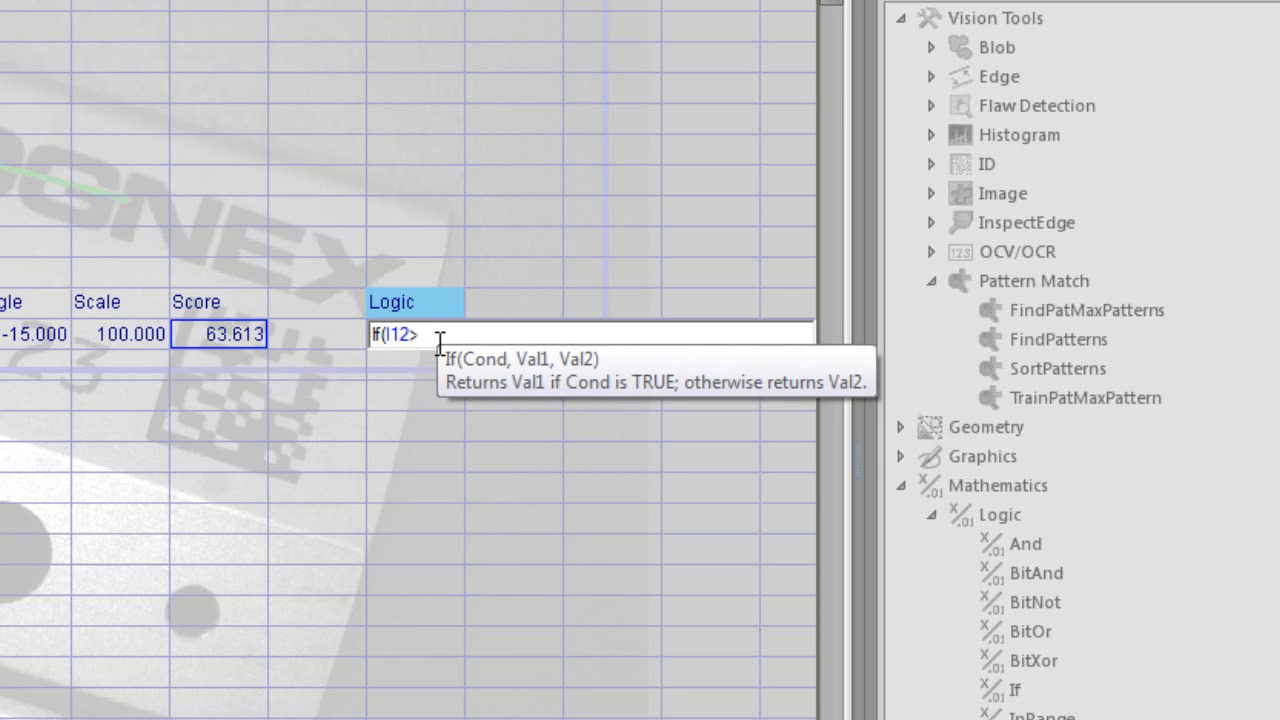
{"action": "type", "text": "85)"}
{"action": "key", "text": "BackSpace"}
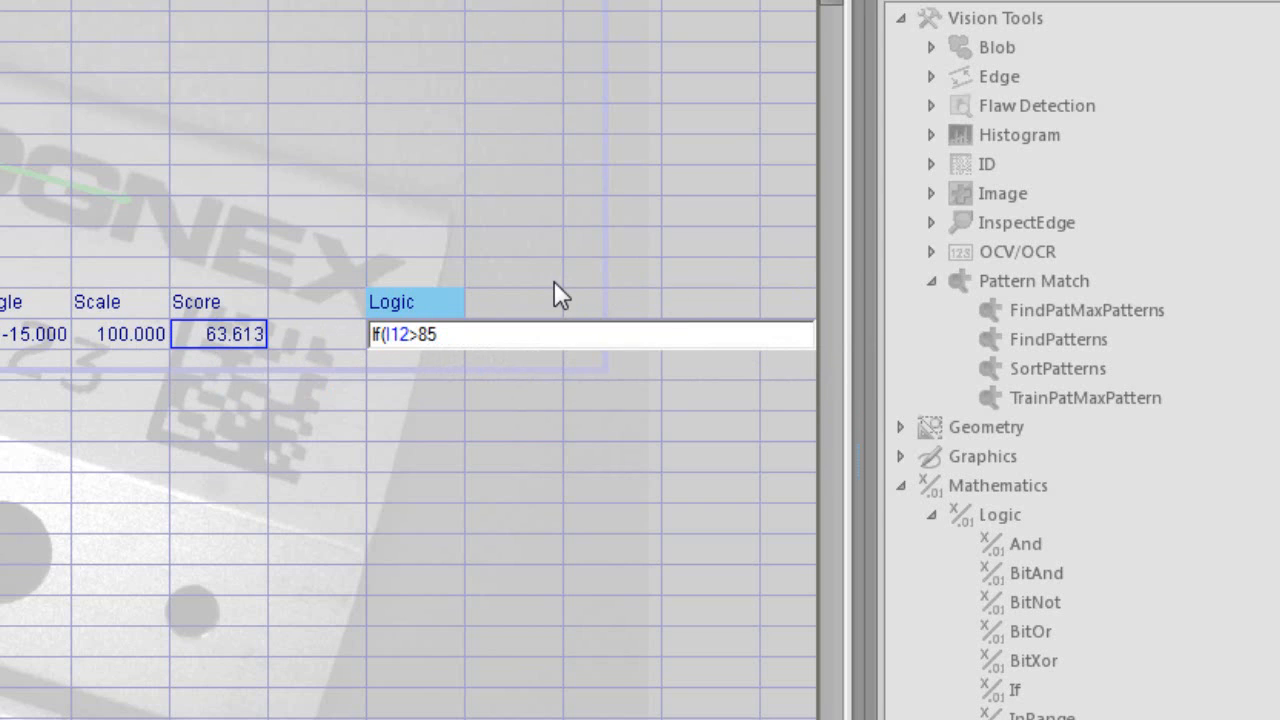
{"action": "type", "text": ",1"}
{"action": "type", "text": ",0"}
{"action": "type", "text": ")"}
{"action": "key", "text": "BackSpace"}
{"action": "key", "text": "Return"}
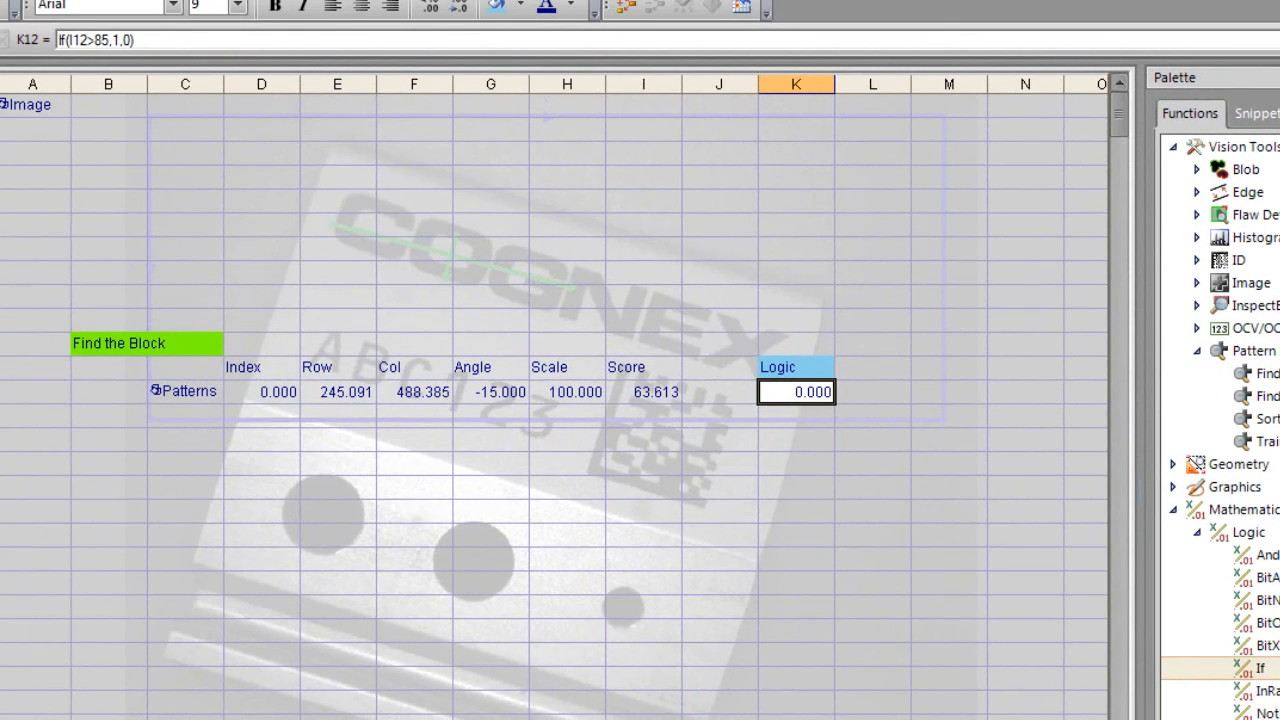
- Acquire a new image of the block, compare its Score with the Logic result in K12, and put the sensor online
{"action": "left_click", "coordinate": [338, 2]}
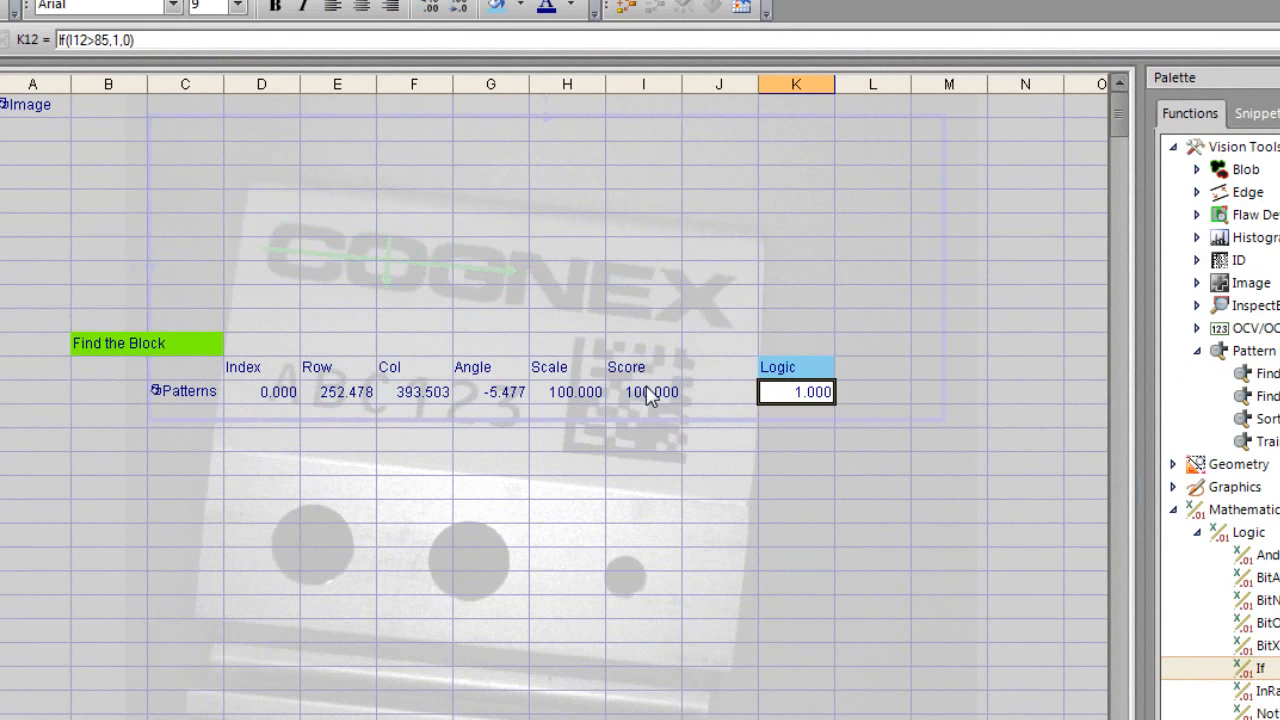
{"action": "left_click", "coordinate": [1056, 1]}
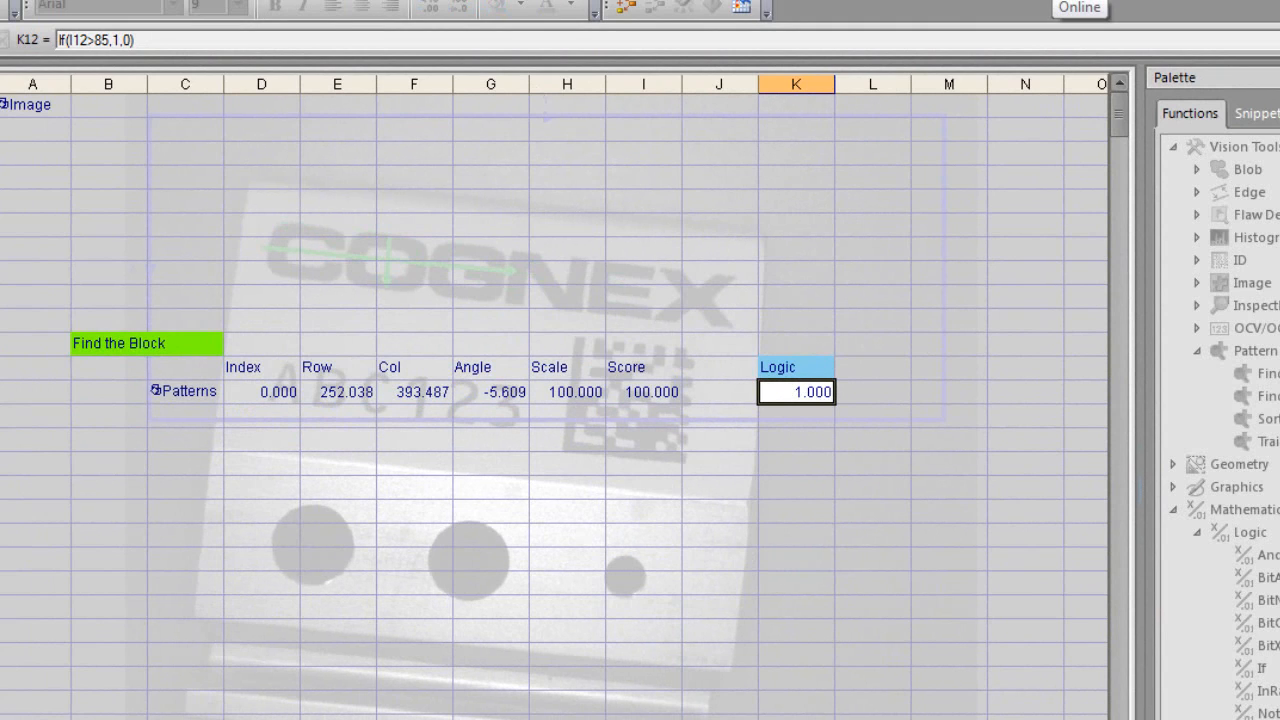